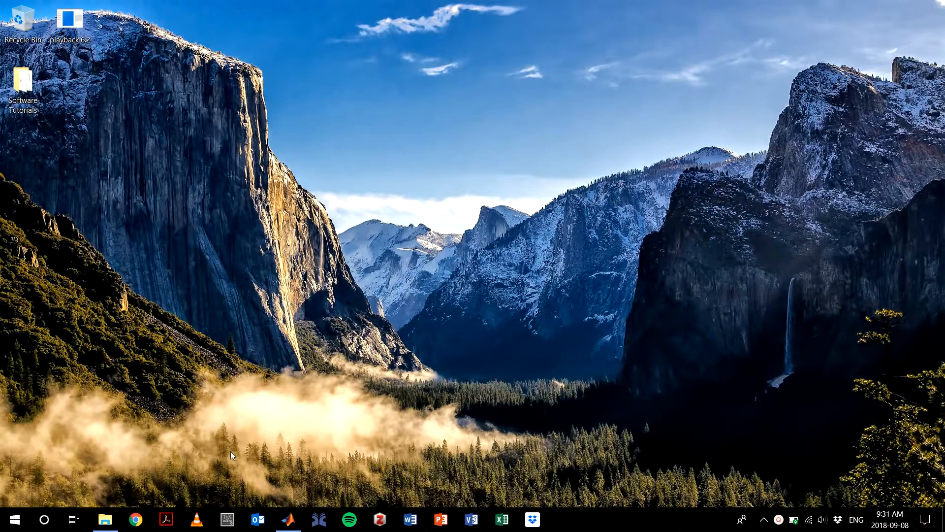
Browse to C:\spacecraft_svn\Tools\SPOT Software Repository in the file explorer
click(105, 519)
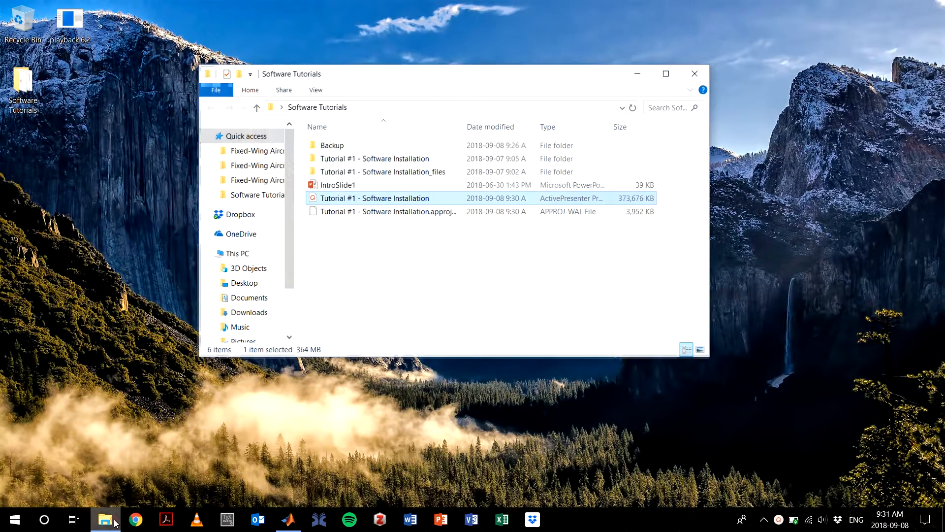
click(249, 253)
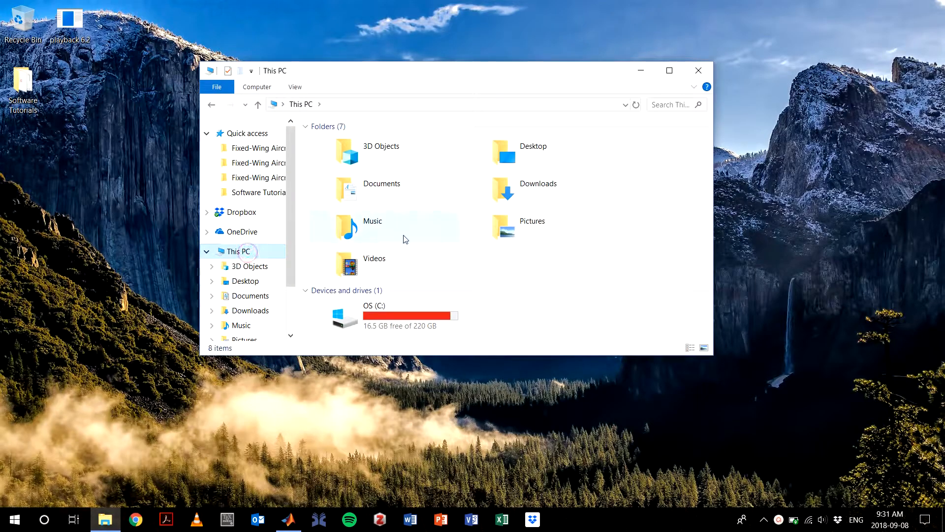
double_click(402, 319)
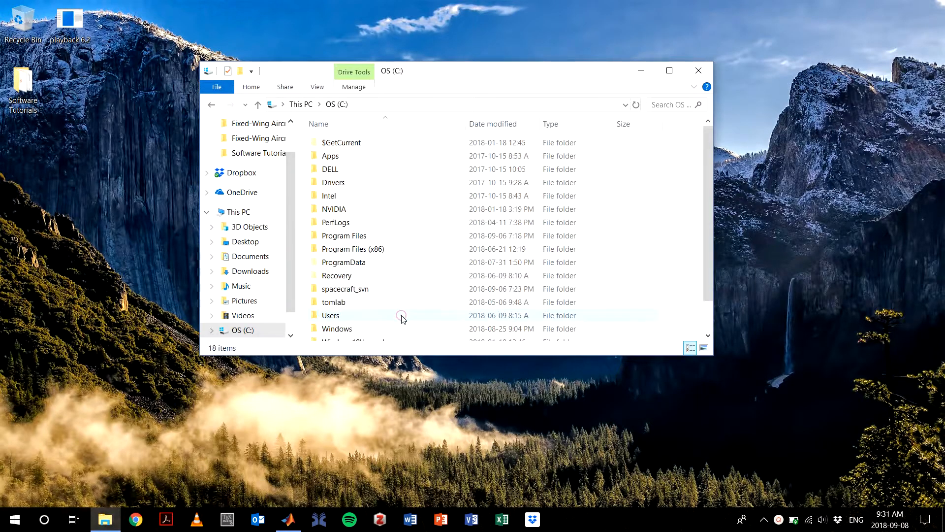
double_click(360, 257)
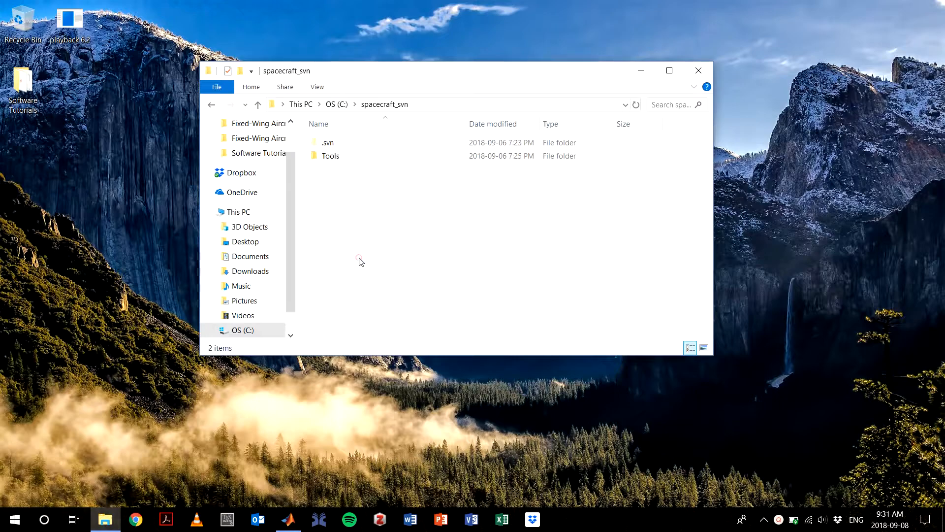
double_click(335, 155)
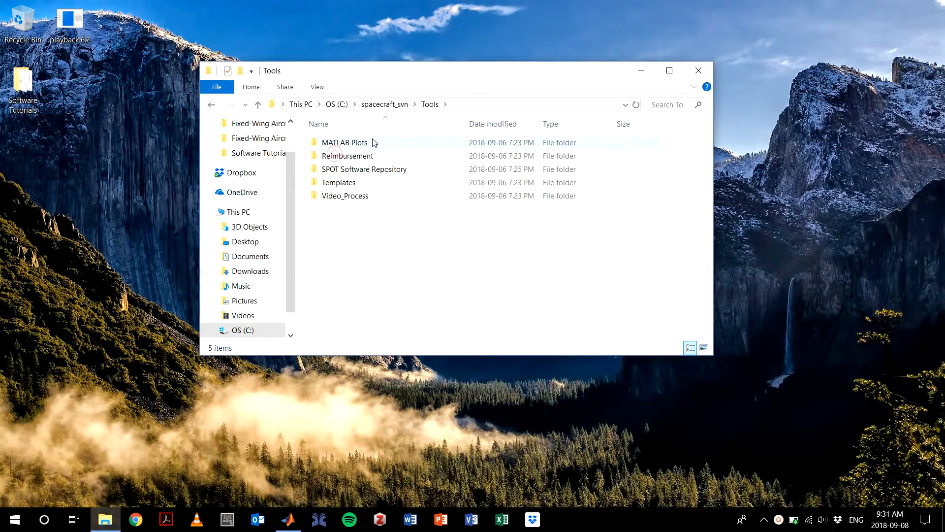
double_click(366, 169)
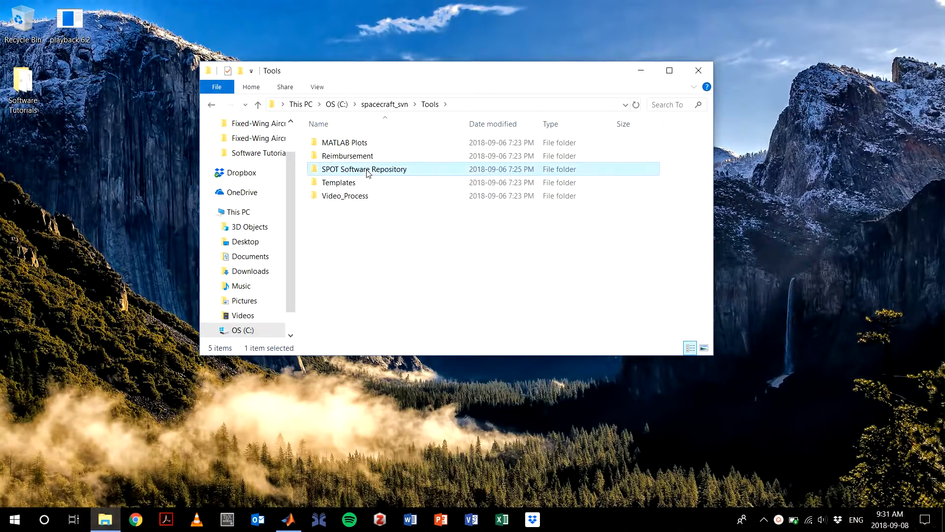
Copy the SPOT 2.0 Software (v2.12) zip file from the repository folder to the desktop
click(367, 143)
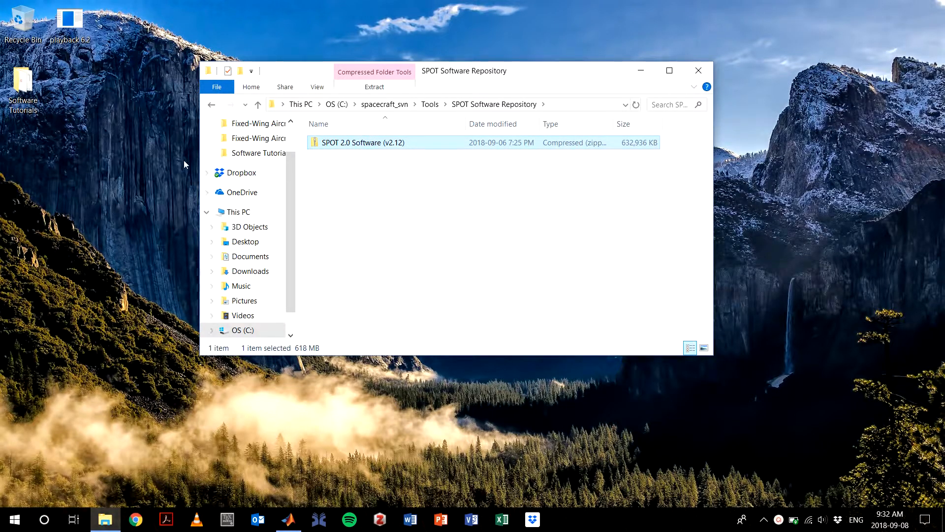
click(148, 158)
key(ctrl+v)
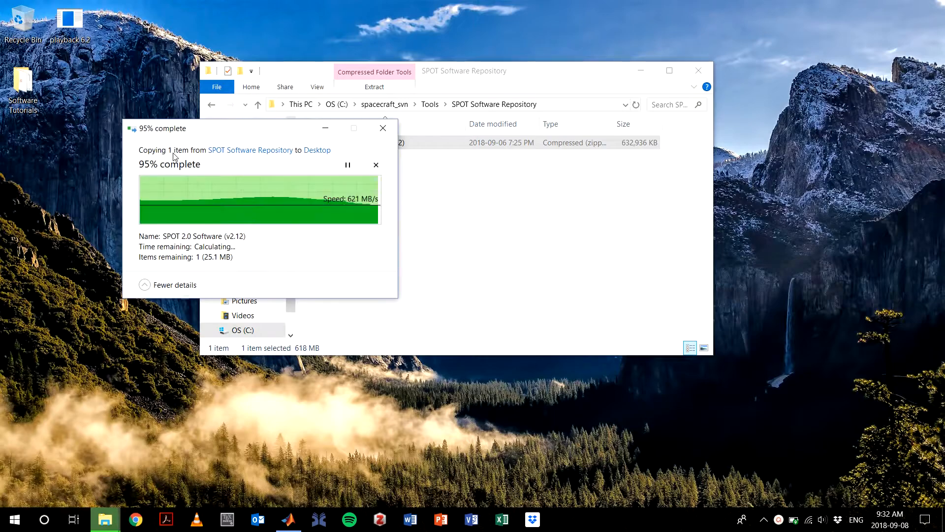
Extract the SPOT 2.0 Software (v2.12) zip file on the desktop to its default destination
right_click(21, 147)
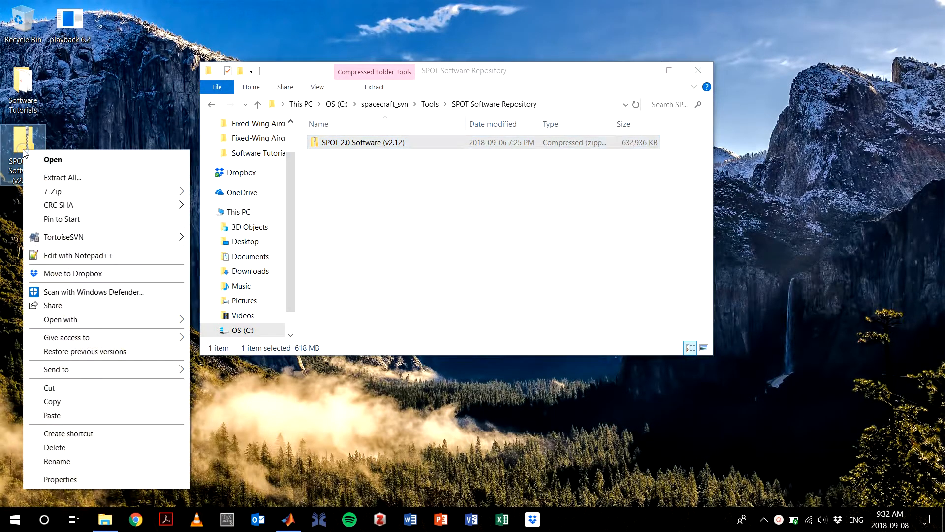
click(58, 175)
click(568, 383)
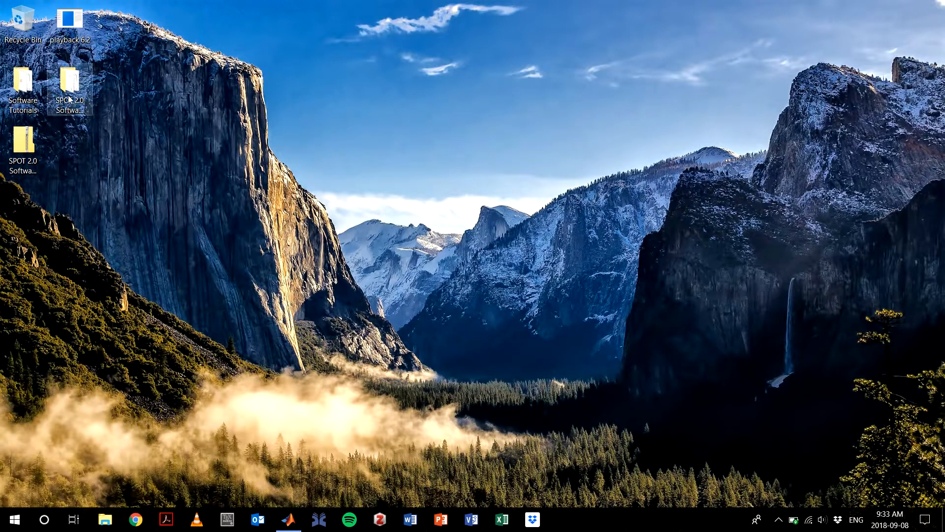
Open the extracted SPOT 2.0 Software folder on the desktop and review its top-level subfolders from Examples to User Manual
double_click(68, 86)
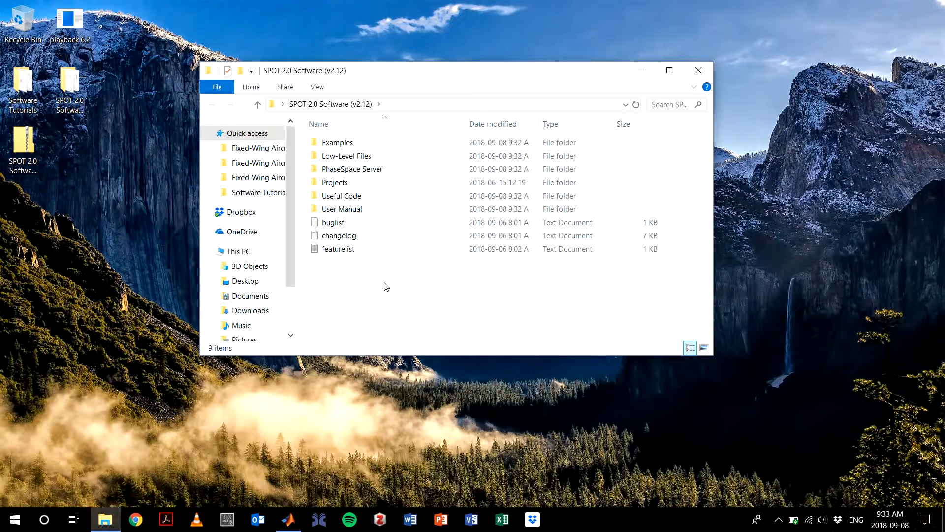
click(339, 143)
click(340, 156)
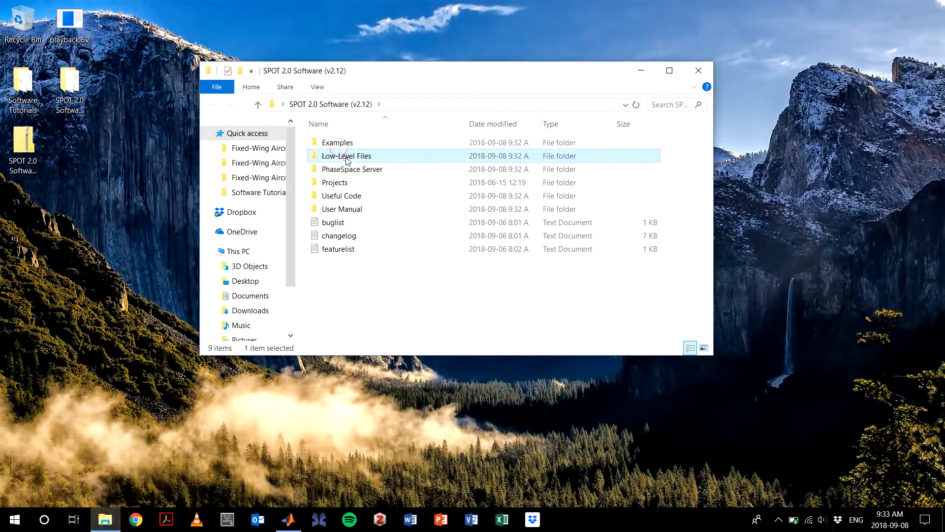
click(351, 170)
click(353, 183)
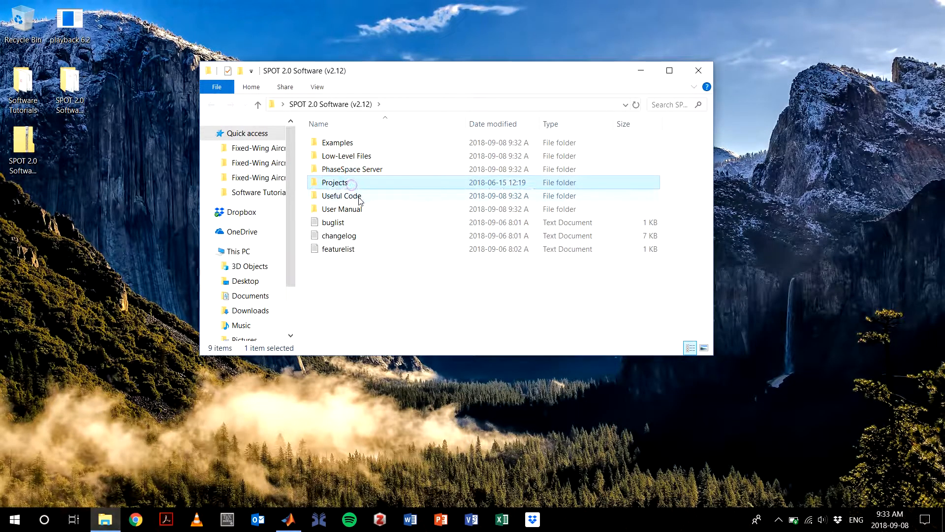
click(357, 197)
click(359, 210)
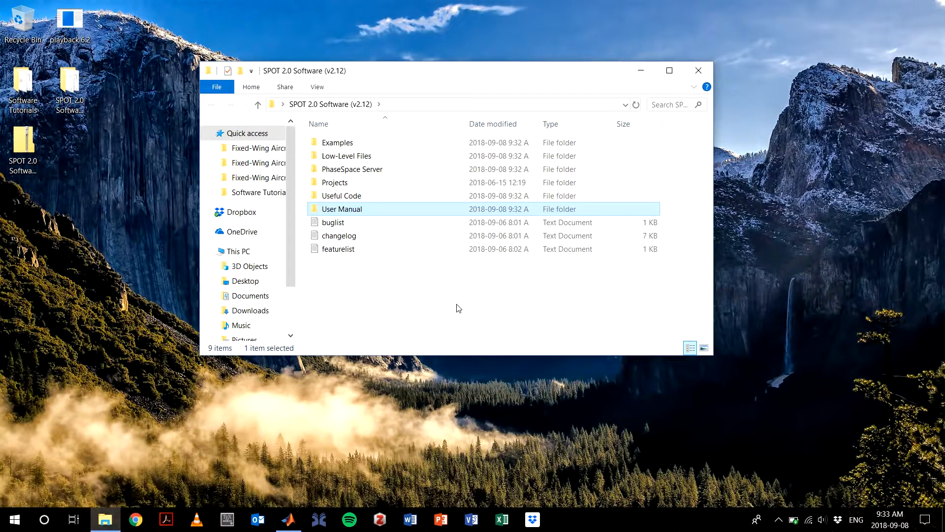
Look through the contents of the Examples and Low-Level Files folders, returning to the SPOT 2.0 Software folder after each
double_click(389, 146)
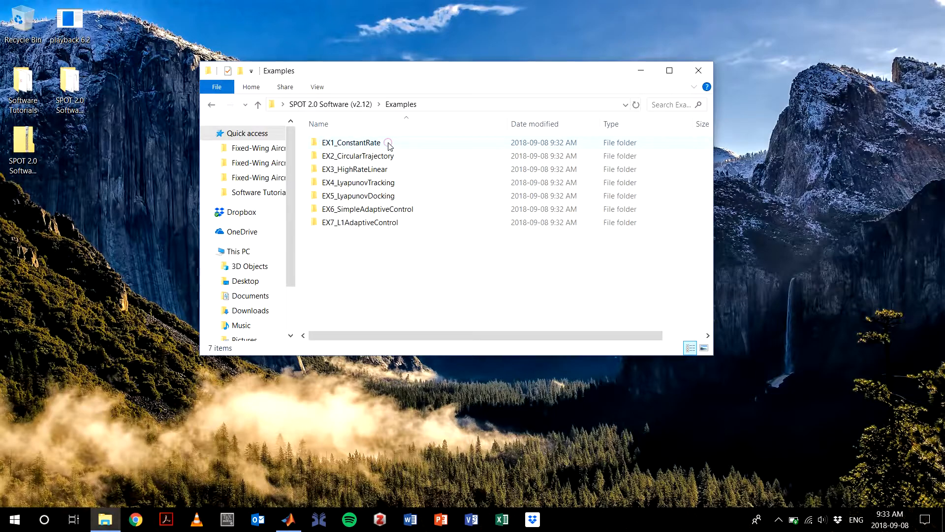
drag(394, 271, 359, 139)
click(350, 104)
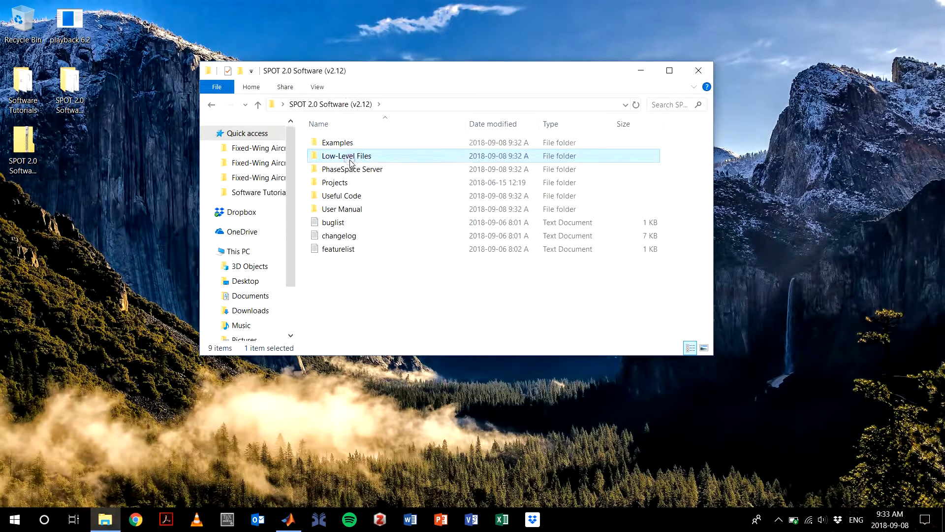
double_click(351, 156)
drag(397, 238, 359, 139)
click(358, 104)
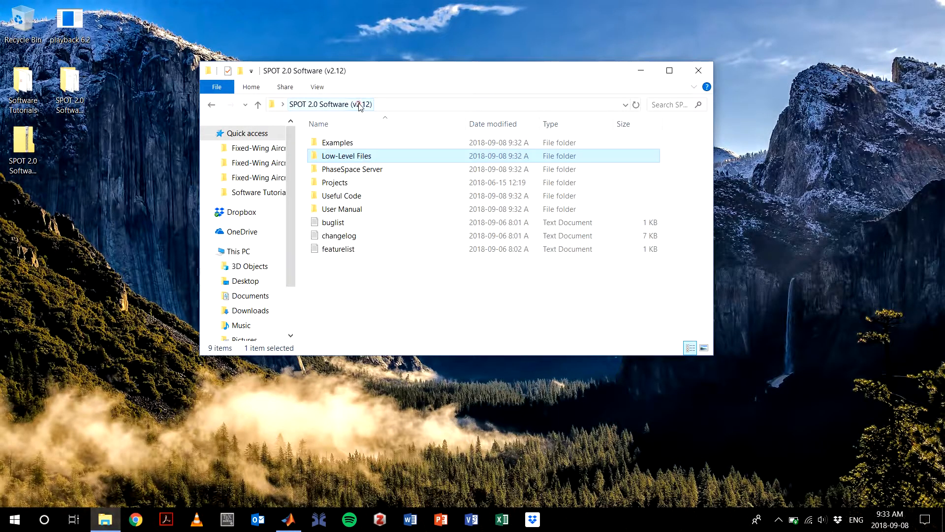
Look through the PhaseSpace Server, Projects and Useful Code folders, returning to the SPOT 2.0 Software folder after each
double_click(359, 169)
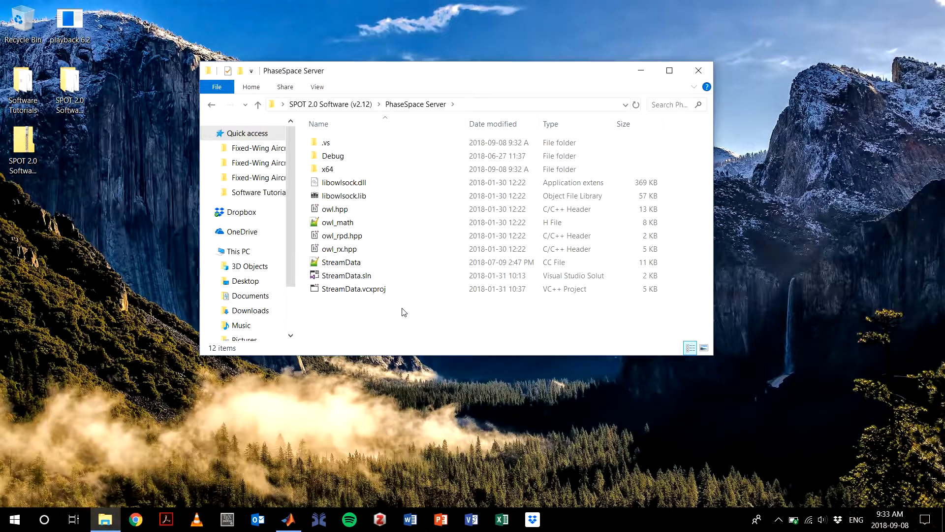
drag(398, 299, 344, 138)
click(344, 104)
click(341, 184)
double_click(340, 186)
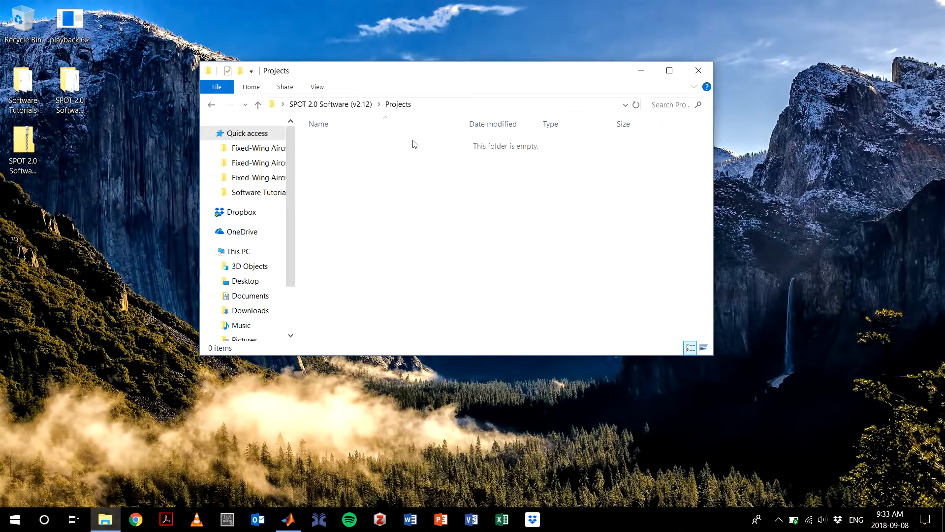
click(345, 104)
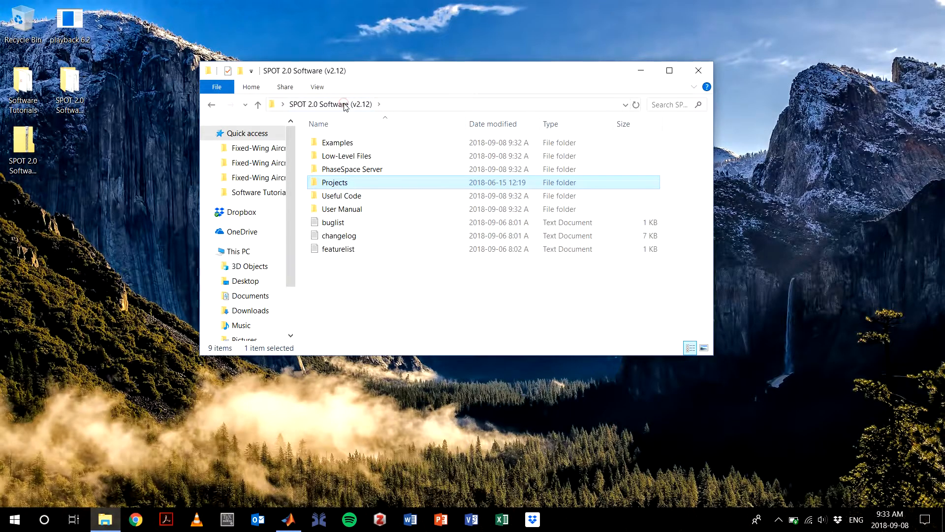
double_click(347, 197)
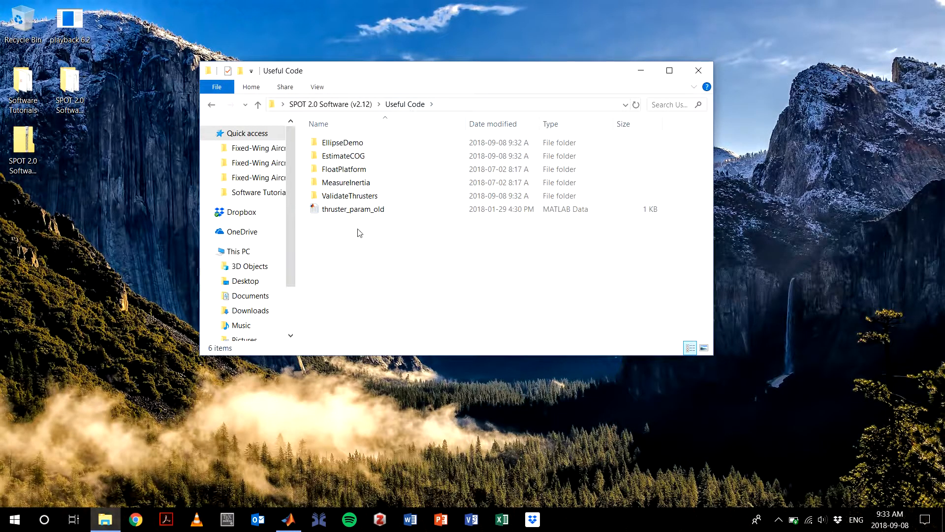
click(348, 104)
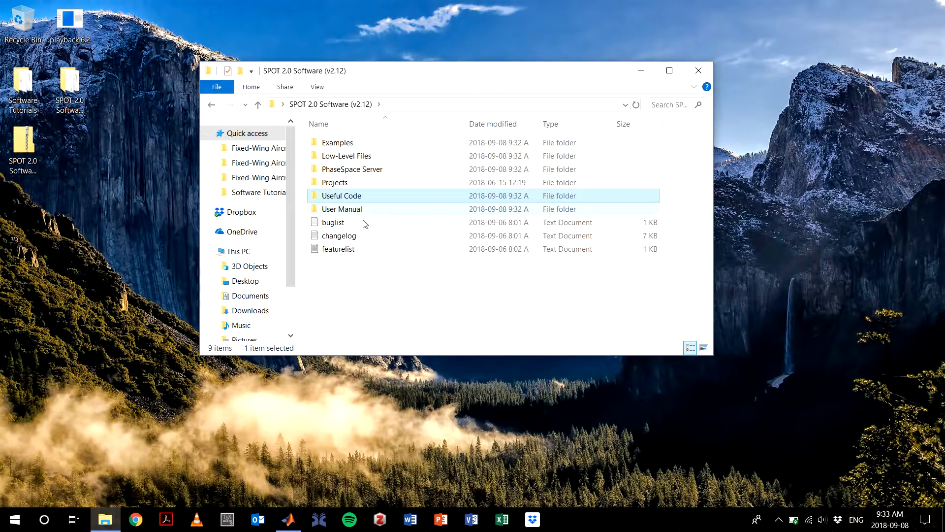
click(472, 316)
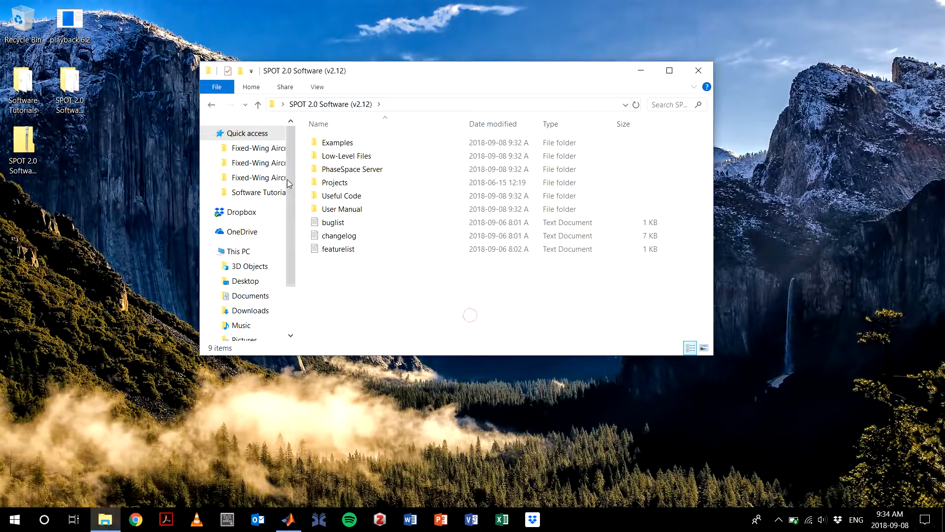
Switch to MATLAB and make the SPOT 2.0 Software (v2.12) folder on the user's desktop the current folder
click(288, 519)
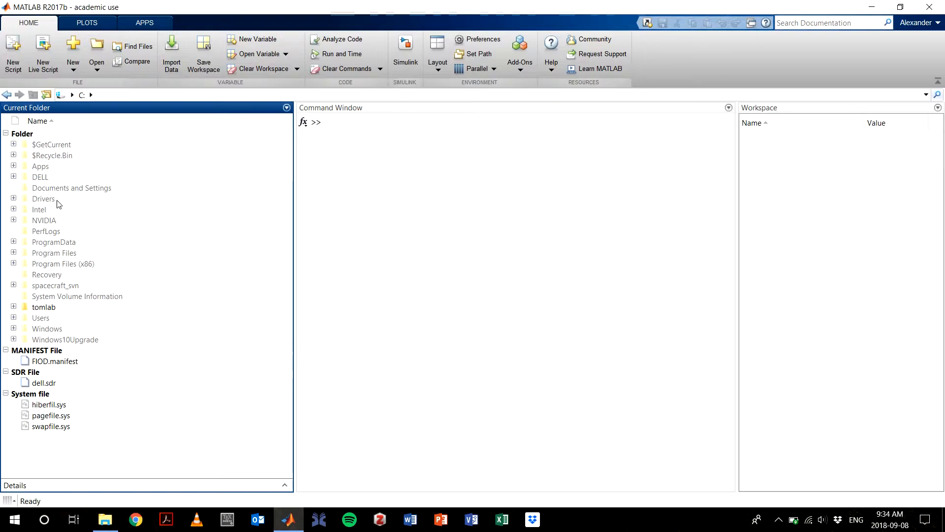
double_click(49, 318)
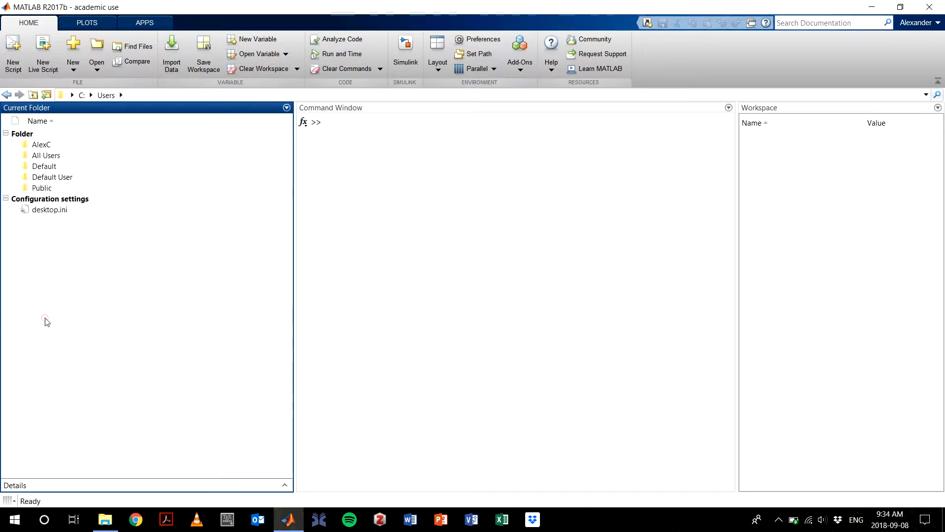
double_click(44, 145)
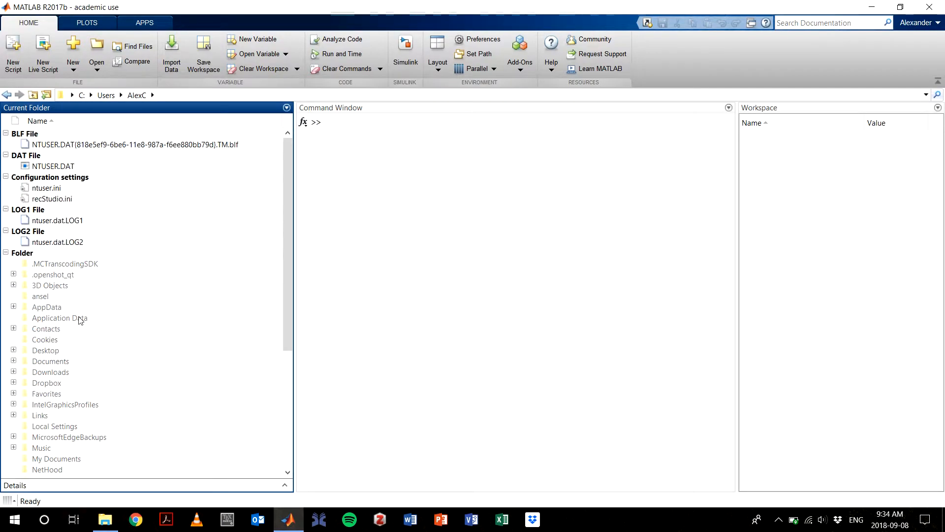
double_click(54, 350)
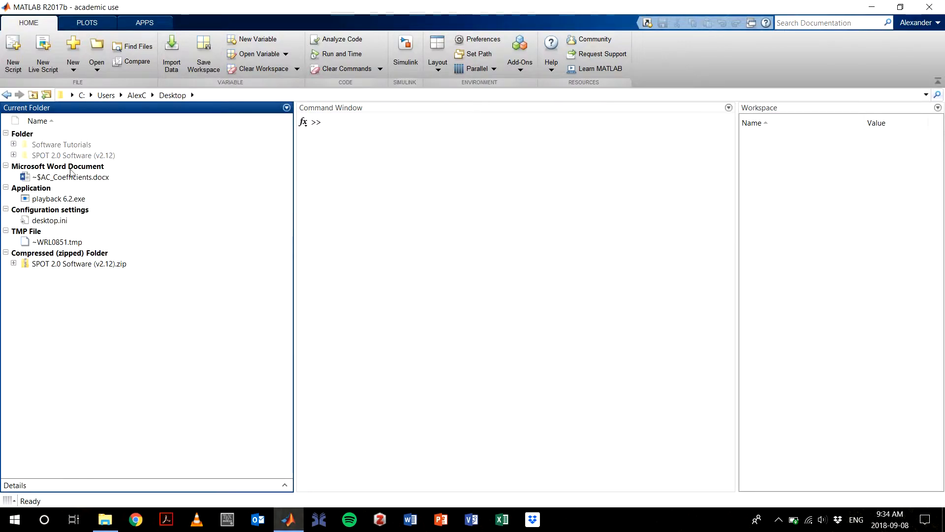
double_click(73, 156)
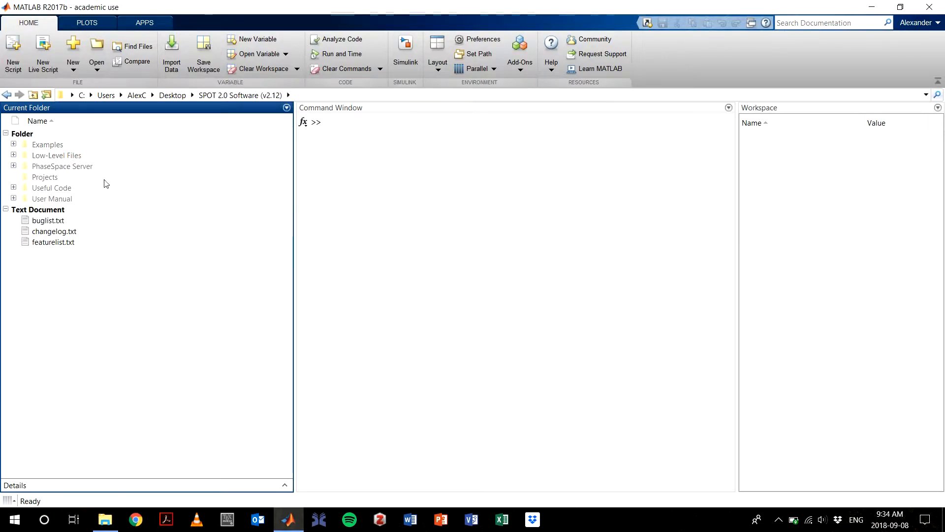
Add the Low-Level Files folder and all its subfolders to the MATLAB path
right_click(73, 156)
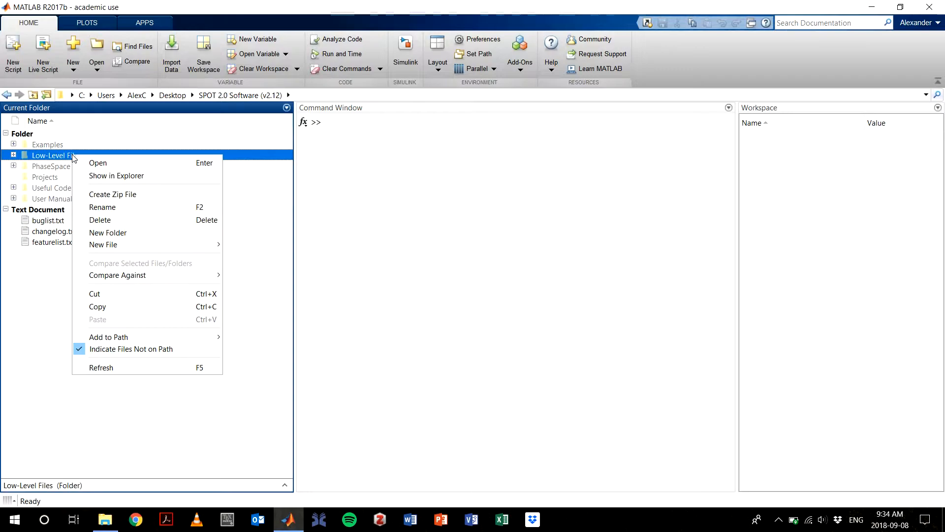
mouse_move(138, 337)
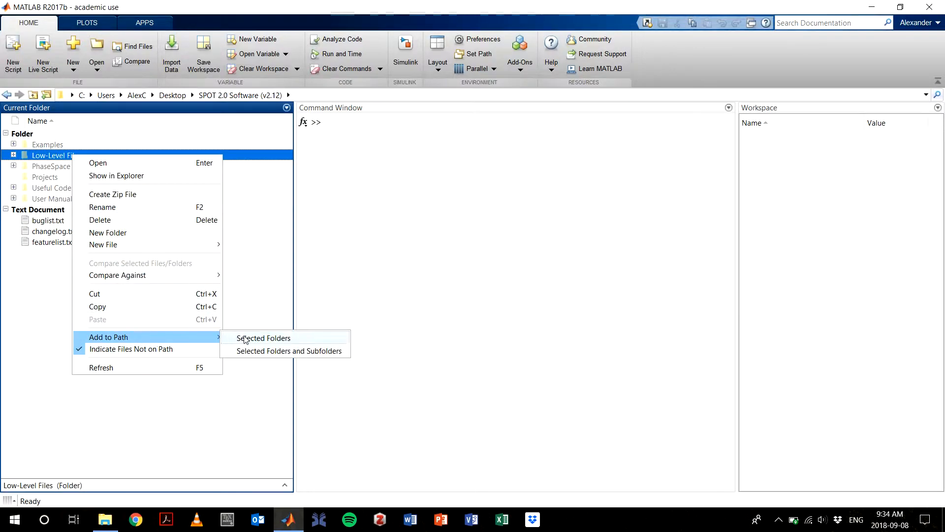
click(270, 350)
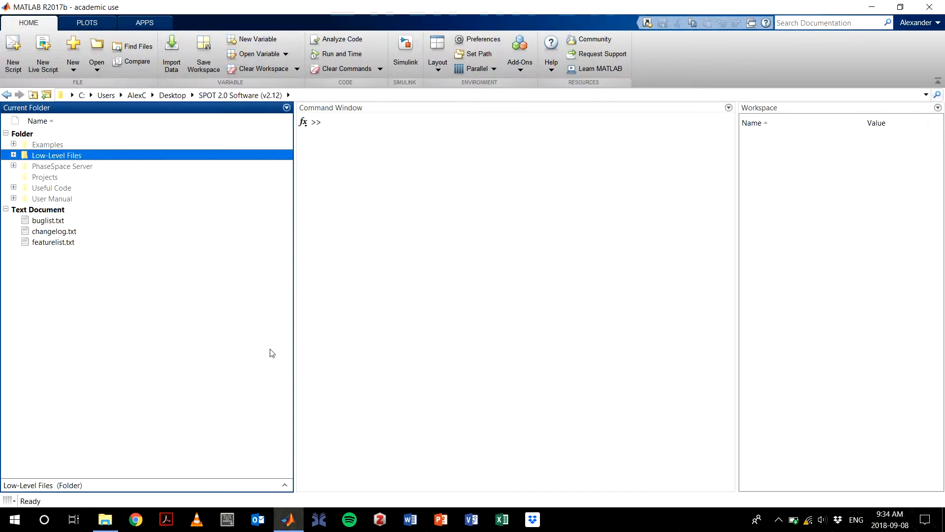
click(368, 294)
click(44, 190)
click(52, 170)
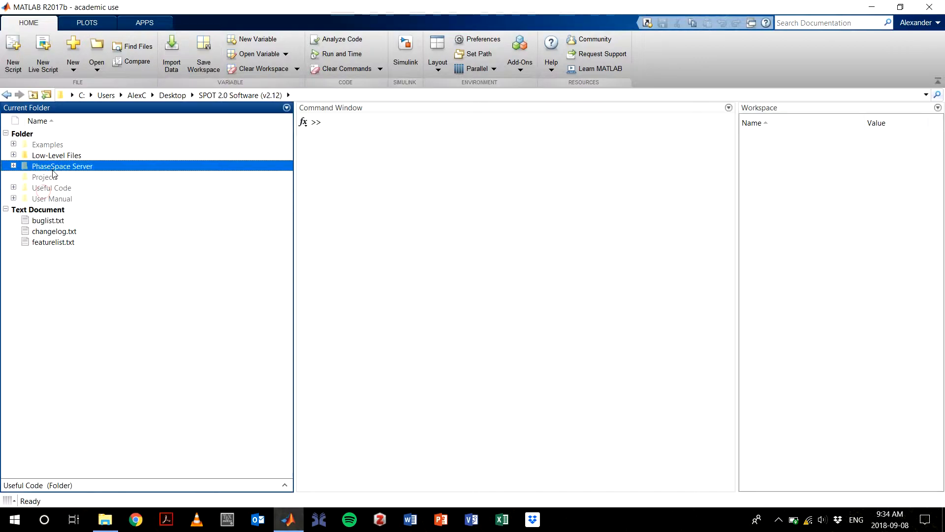
Save the updated MATLAB search path in Set Path and close the dialog
click(477, 51)
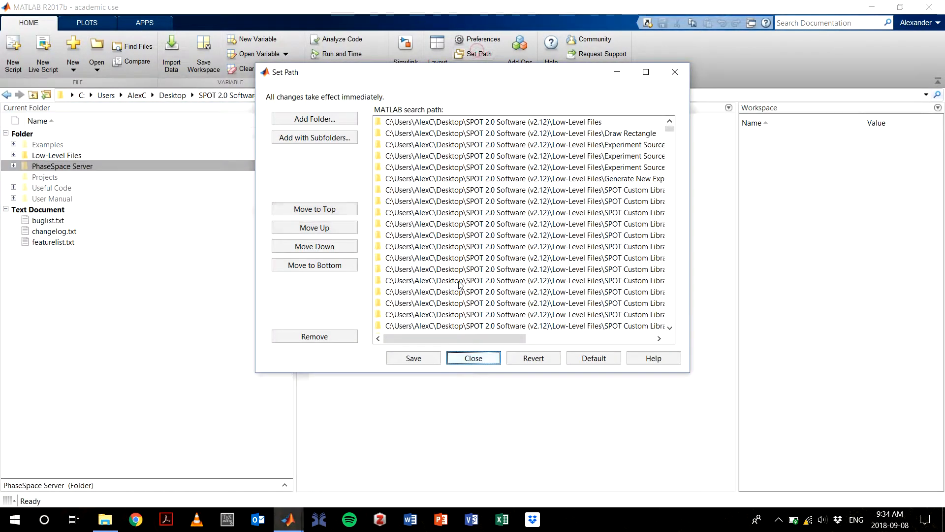
click(413, 360)
click(484, 360)
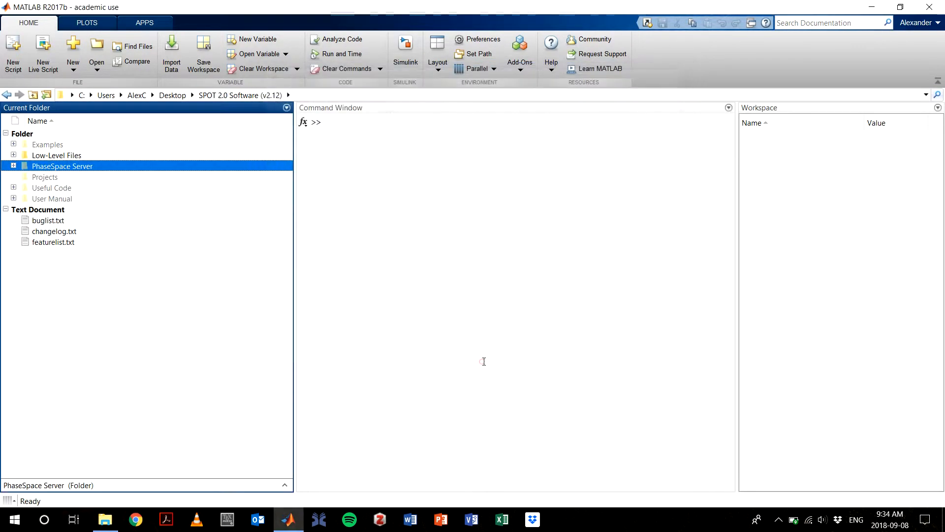
key(ctrl+End)
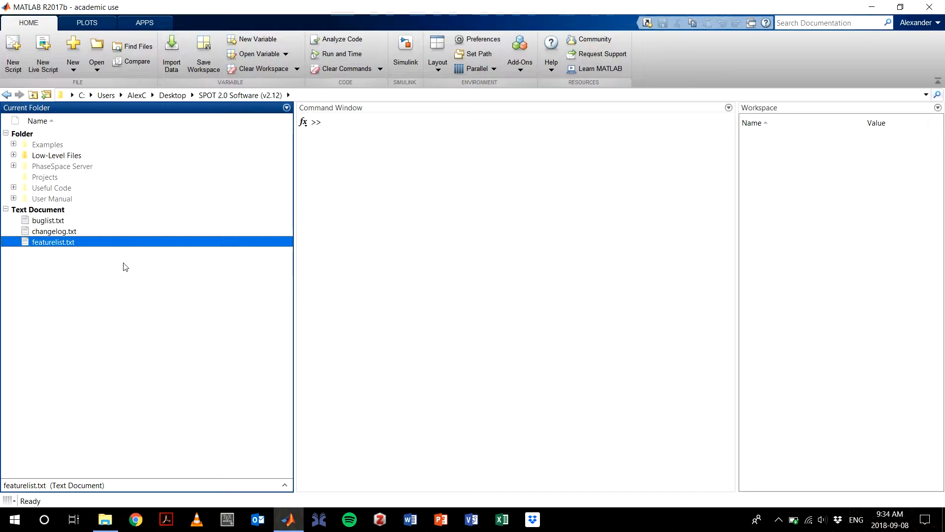
Open newExperiment.m from the Generate New Experiment folder in Low-Level Files and examine the folder paths in its cd and copyfile lines
click(73, 158)
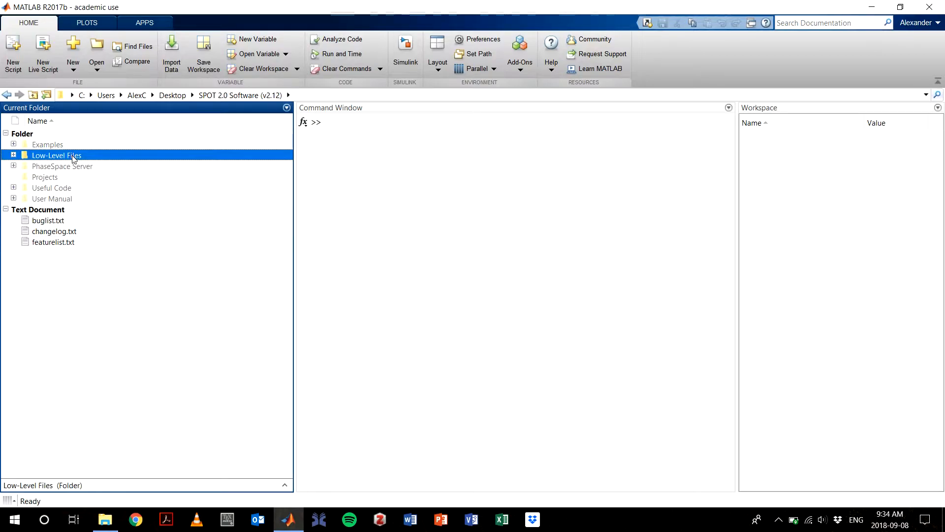
double_click(72, 156)
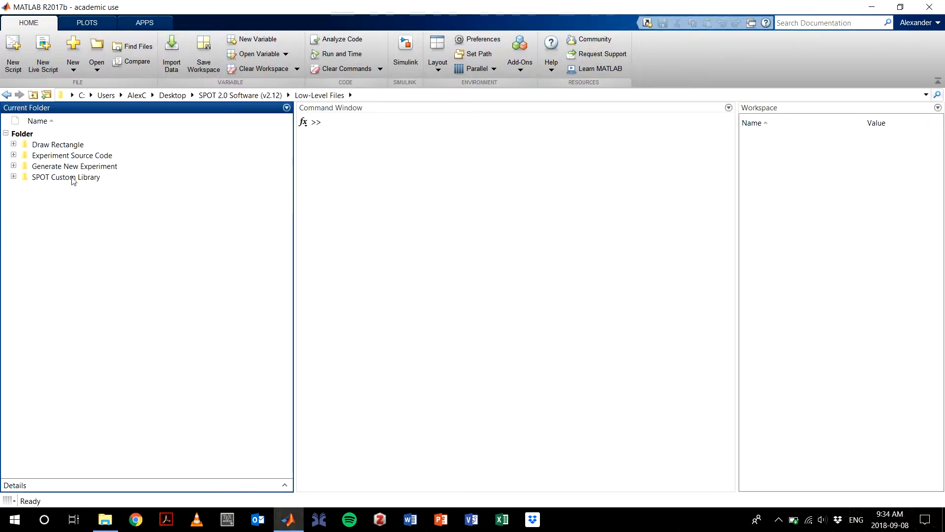
double_click(72, 166)
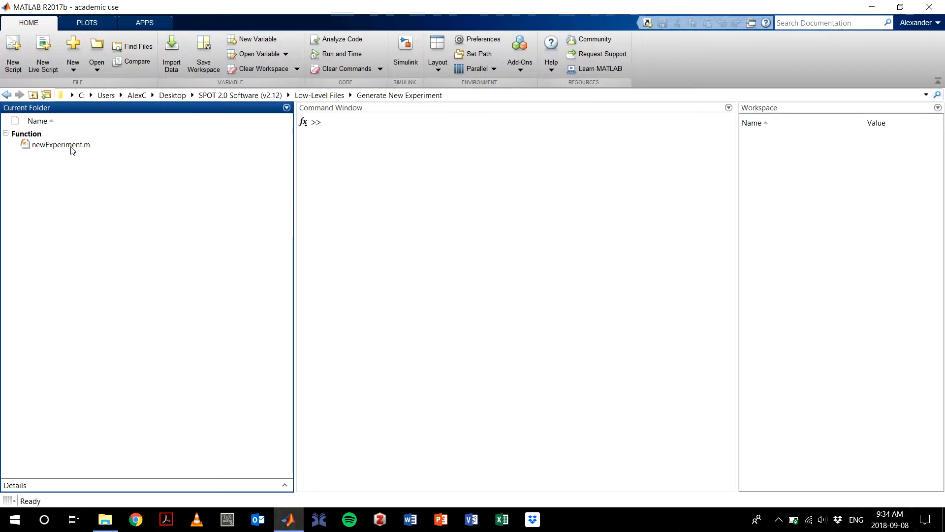
click(71, 147)
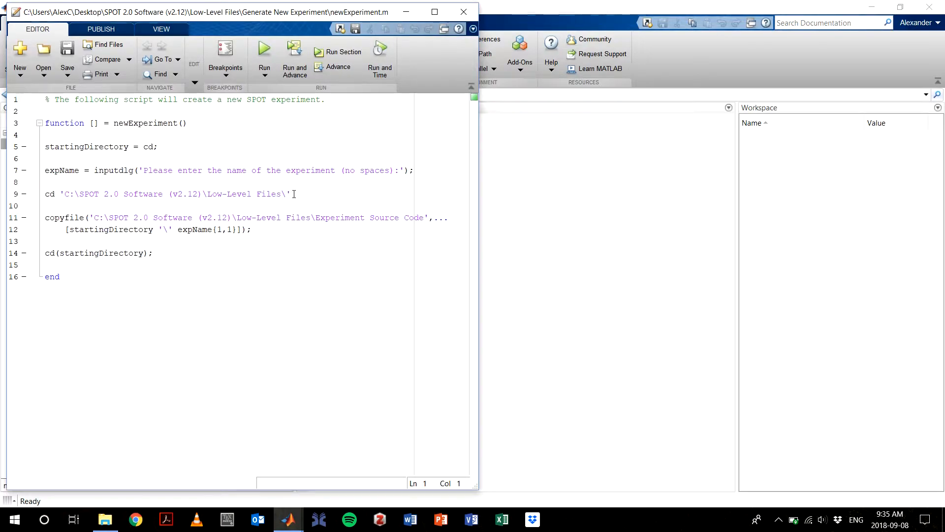
drag(293, 193, 27, 199)
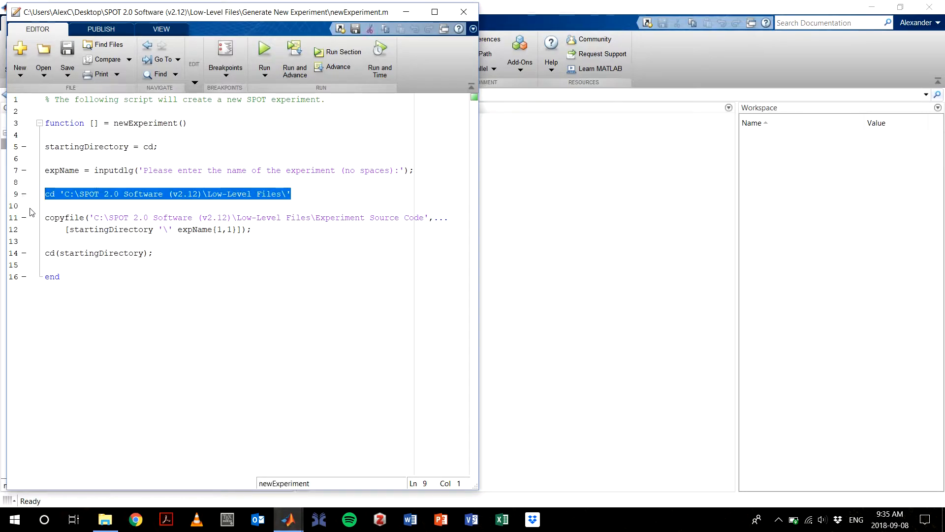
click(44, 217)
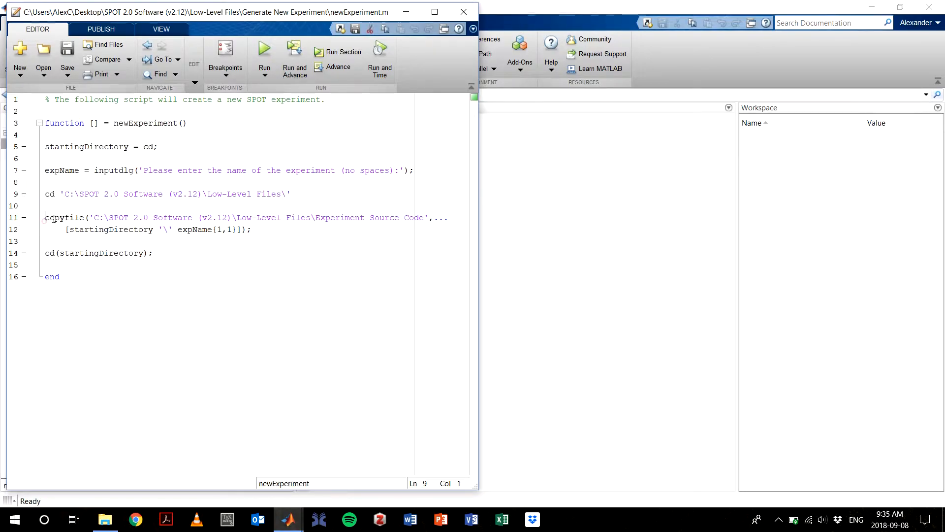
drag(45, 217, 426, 217)
click(442, 241)
drag(66, 195, 288, 193)
Arrange the script editor and the main MATLAB window side by side, with the editor on the right half
drag(346, 20, 944, 20)
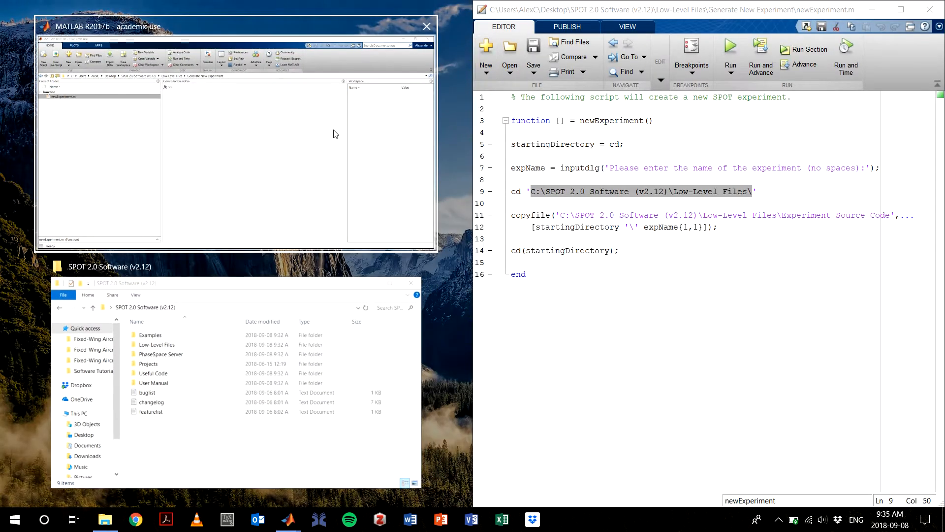
click(284, 149)
click(248, 178)
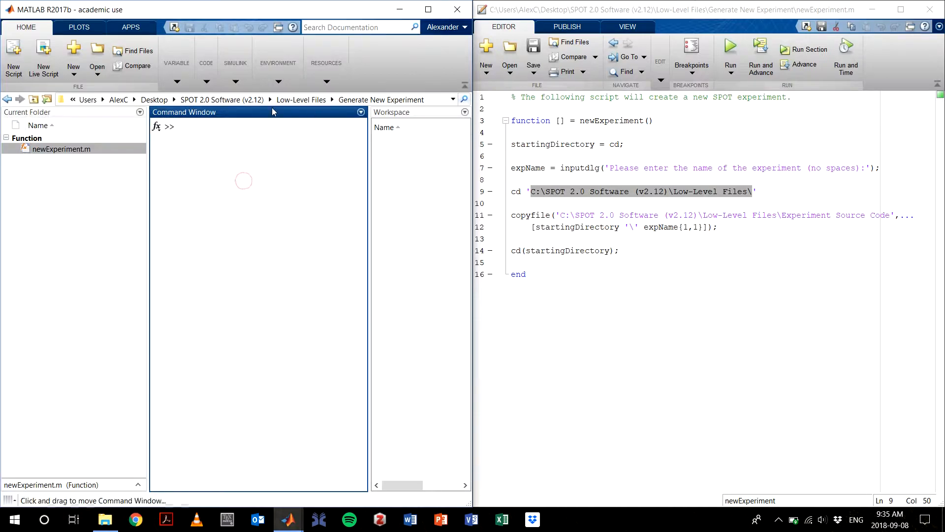
Make the Low-Level Files folder the current folder and copy its full path
click(309, 99)
click(350, 99)
click(365, 99)
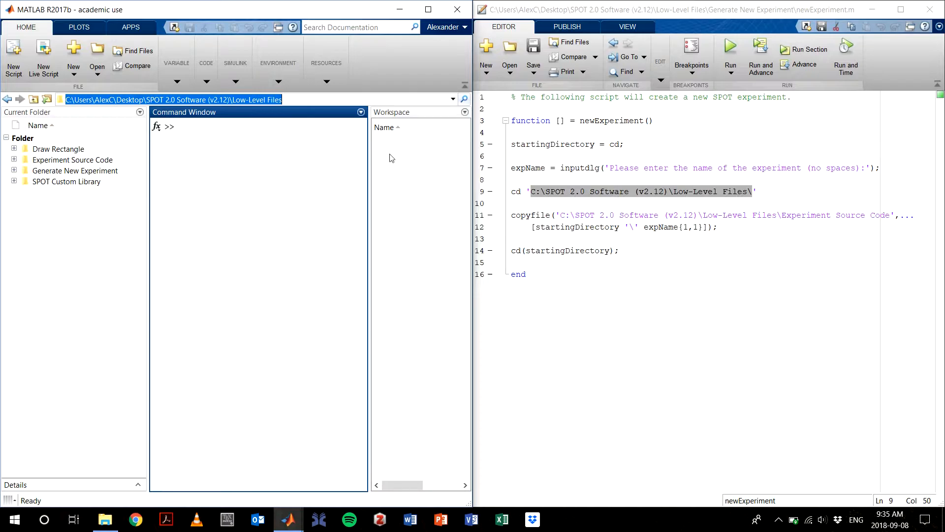
click(338, 101)
key(ctrl+a)
key(ctrl+c)
Replace the Low-Level Files path in the script's cd and copyfile lines with the copied desktop path, then save and close newExperiment.m
click(728, 192)
drag(754, 191, 532, 193)
key(ctrl+v)
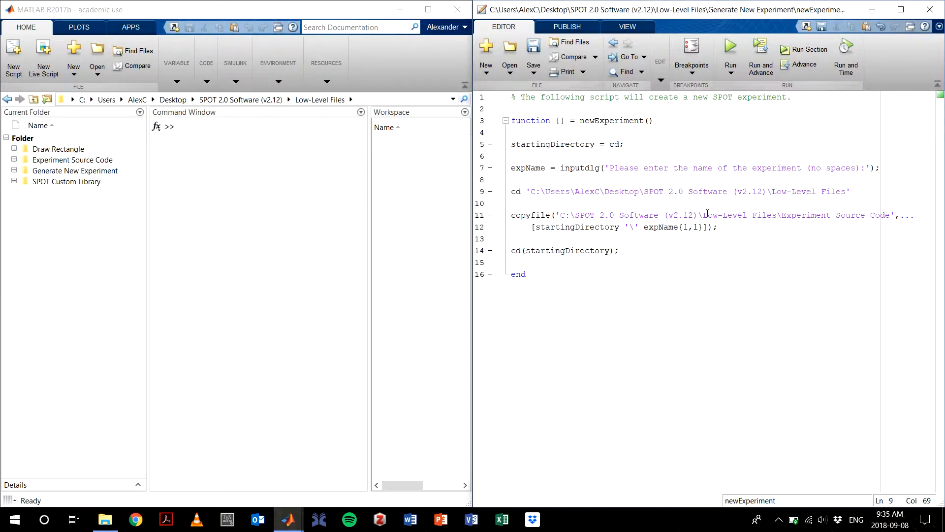
drag(777, 217, 563, 218)
key(ctrl+v)
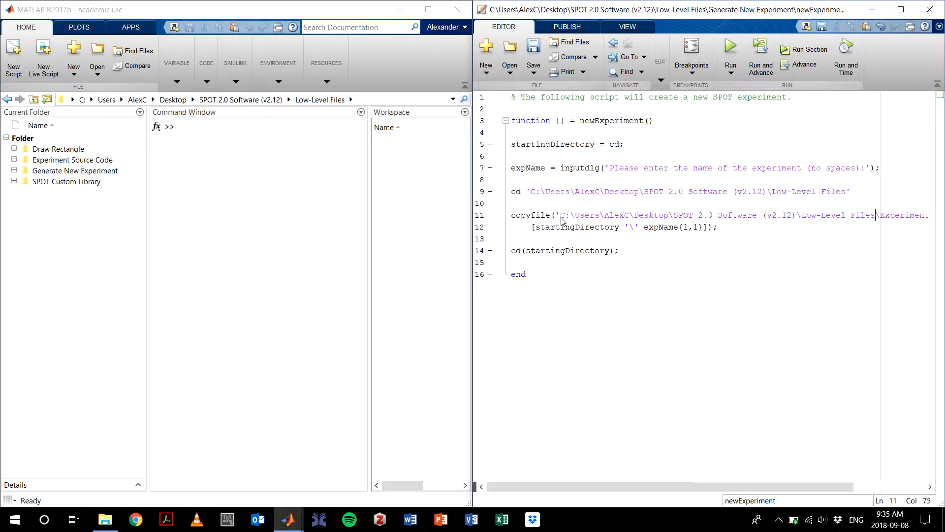
key(ctrl+s)
click(929, 9)
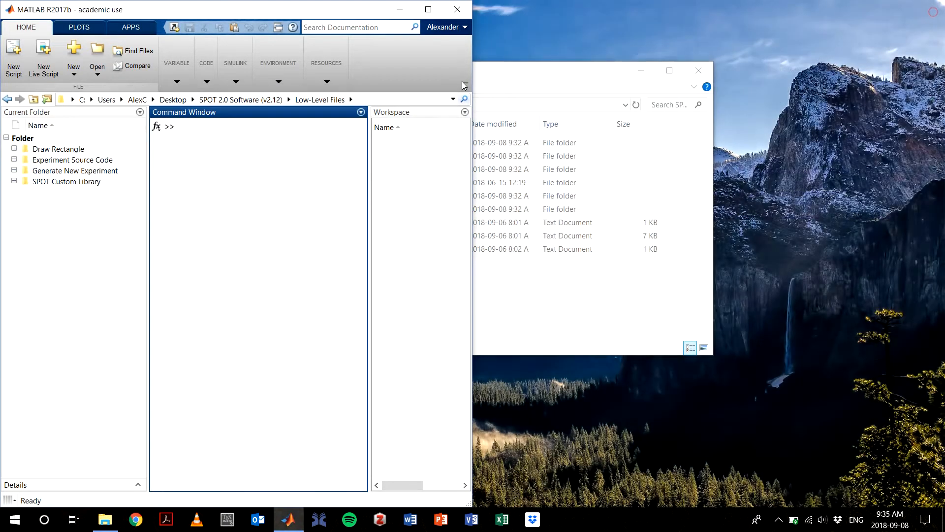
Maximize the main MATLAB window and make the Projects folder of SPOT 2.0 Software (v2.12) the current folder
click(428, 10)
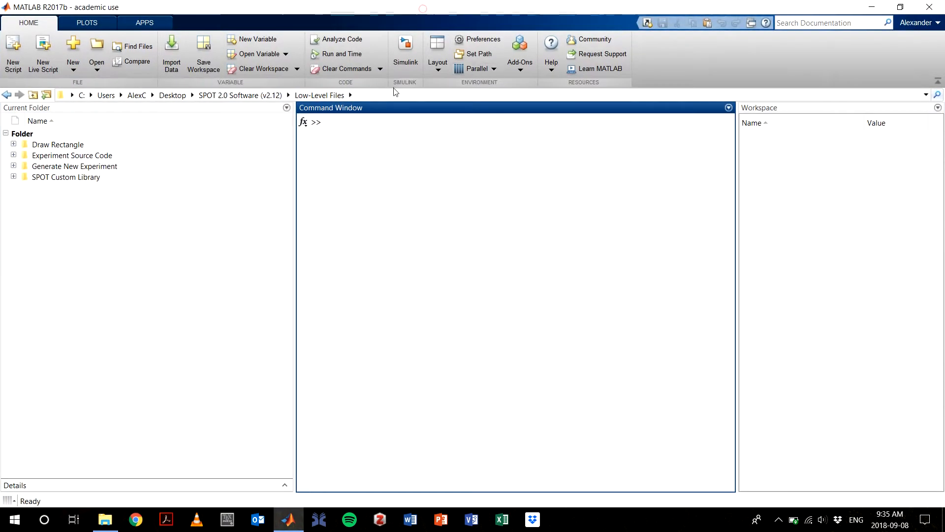
click(256, 94)
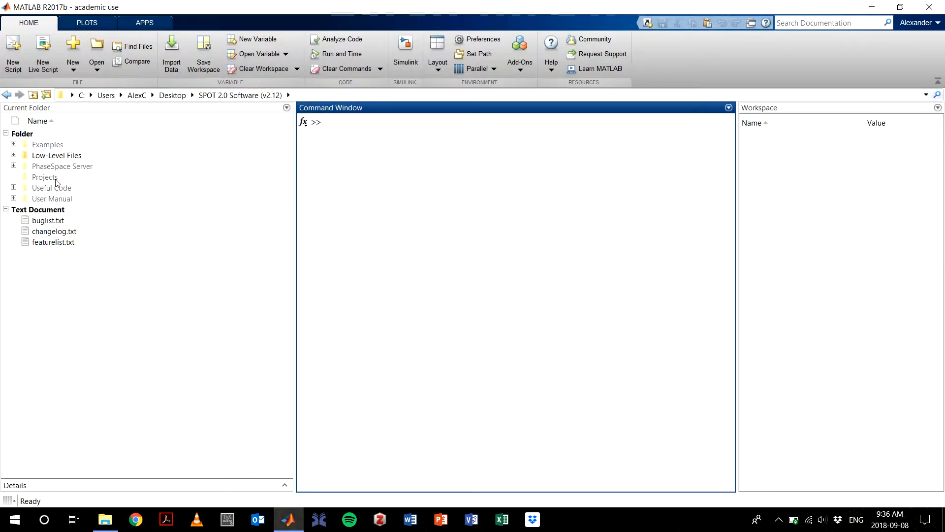
double_click(52, 177)
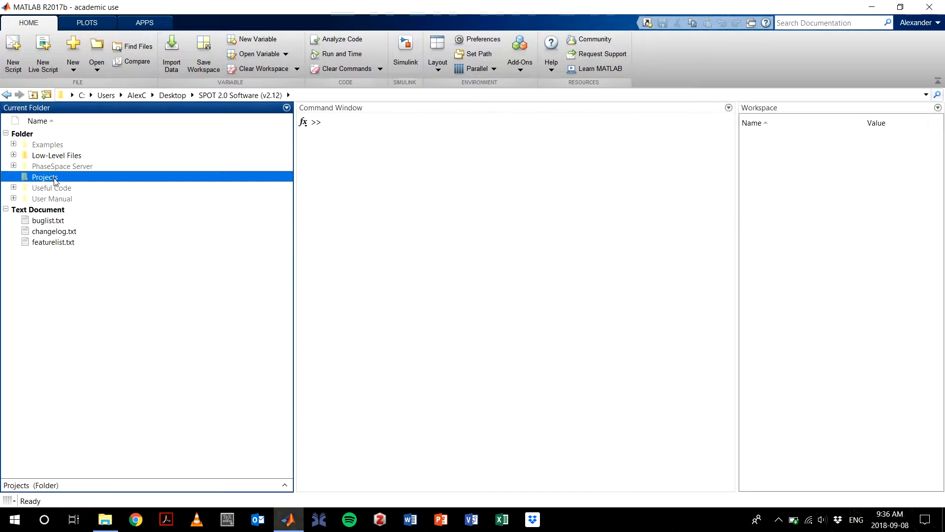
Run newExperiment in the Projects folder and name the new experiment EX0_SetupSoftware
click(379, 167)
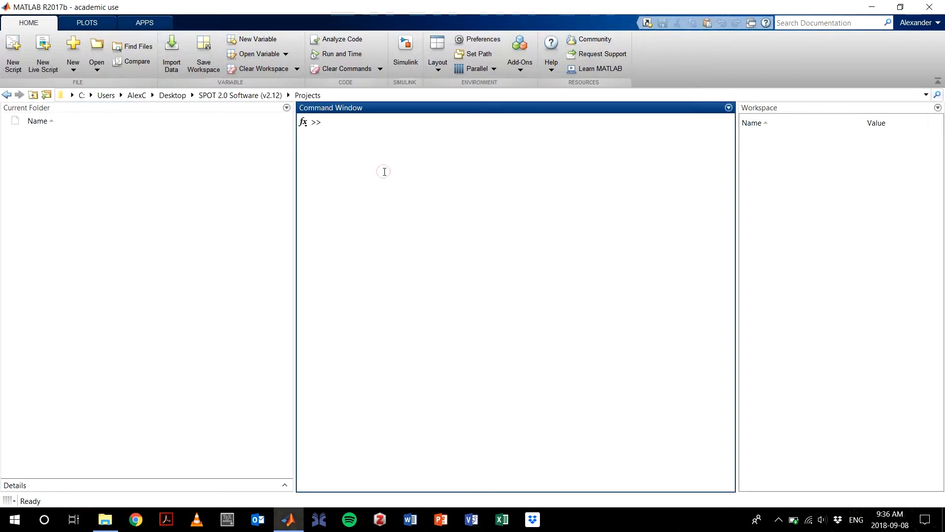
text(newExperiment)
key(Return)
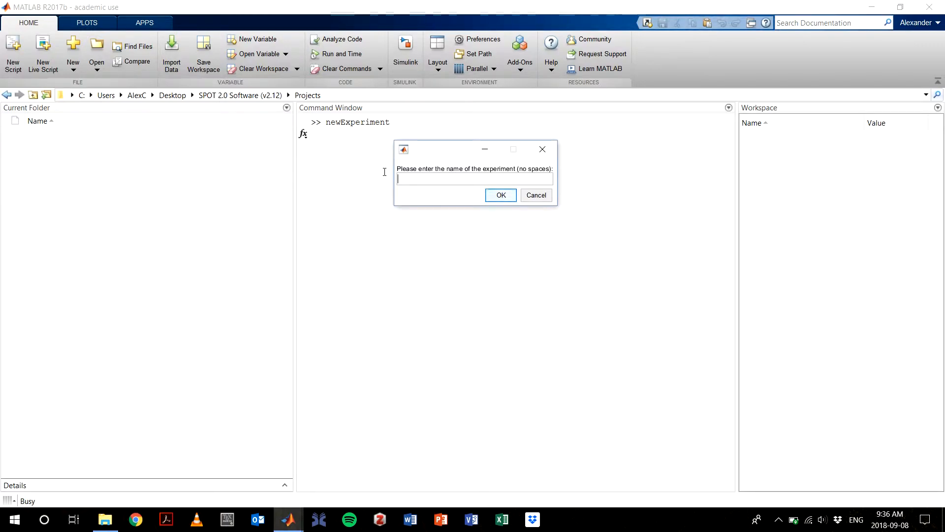
text(EX0_SetupSoftware)
click(507, 201)
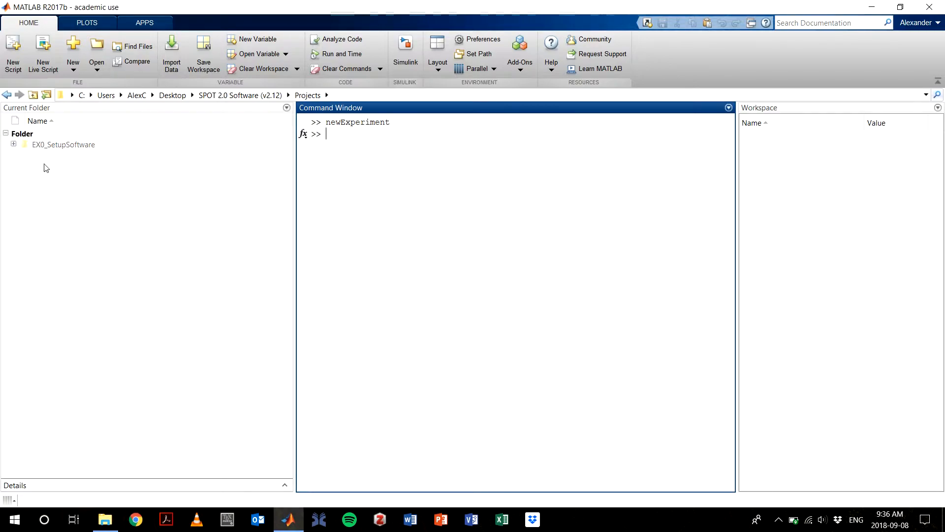
Go into the EX0_SetupSoftware folder and rename the Simulink model Template.slx as SetupSoftware.slx
click(53, 146)
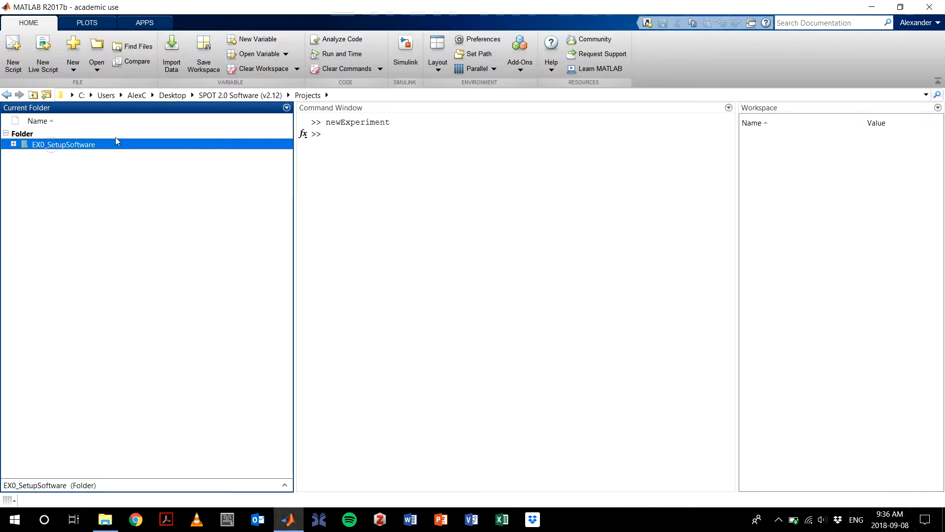
double_click(54, 144)
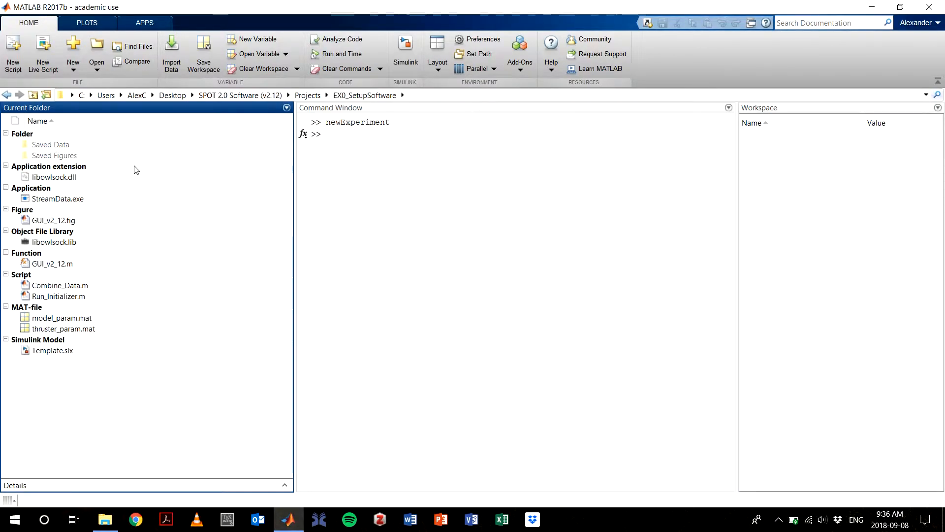
click(49, 351)
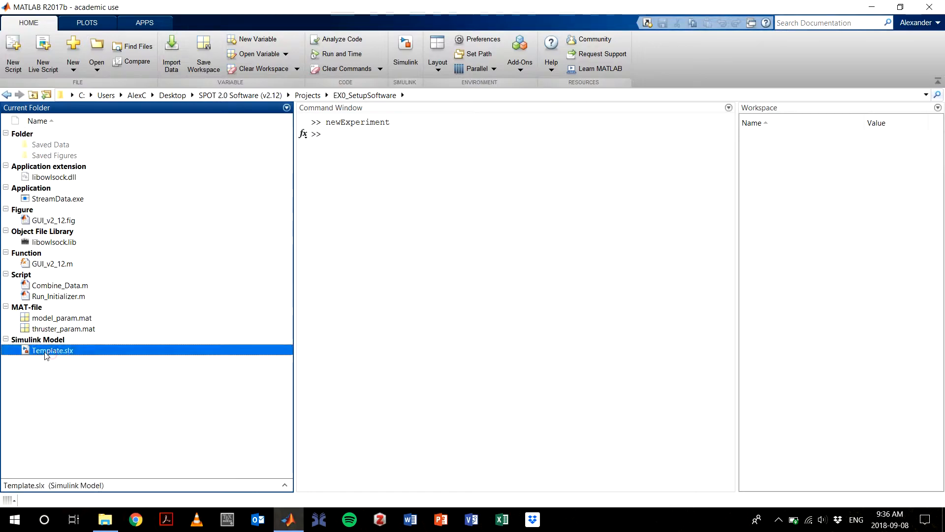
click(46, 352)
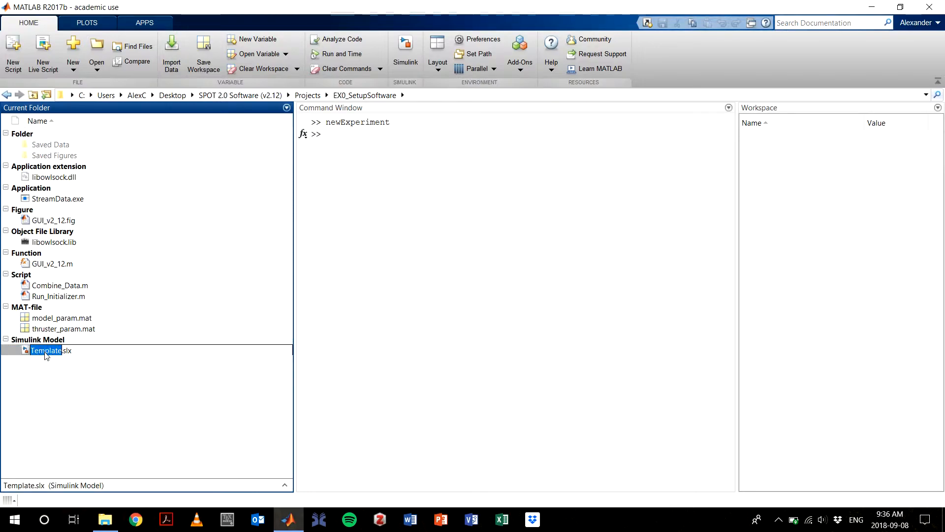
text(Setup)
text(Software)
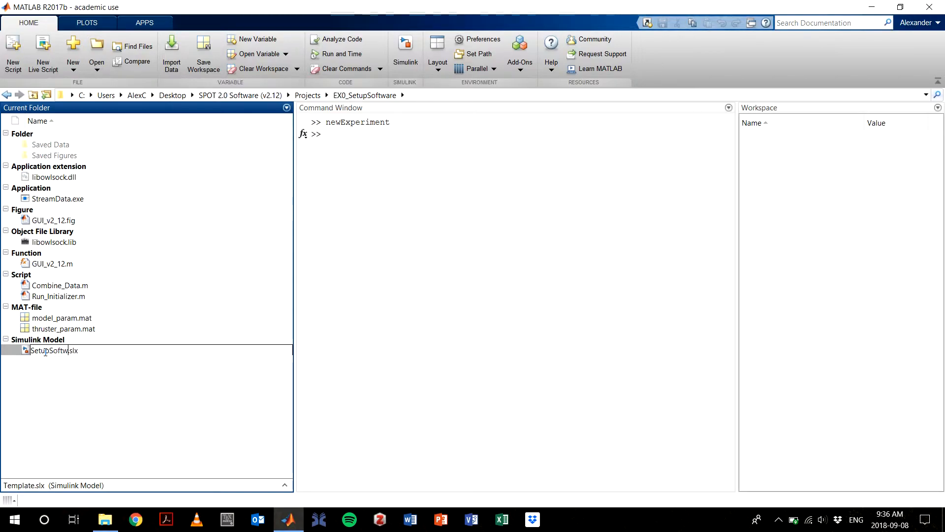
key(Return)
Search the Add-On Explorer for Raspberry Pi and view the Simulink Support Package for Raspberry Pi Hardware page
click(463, 218)
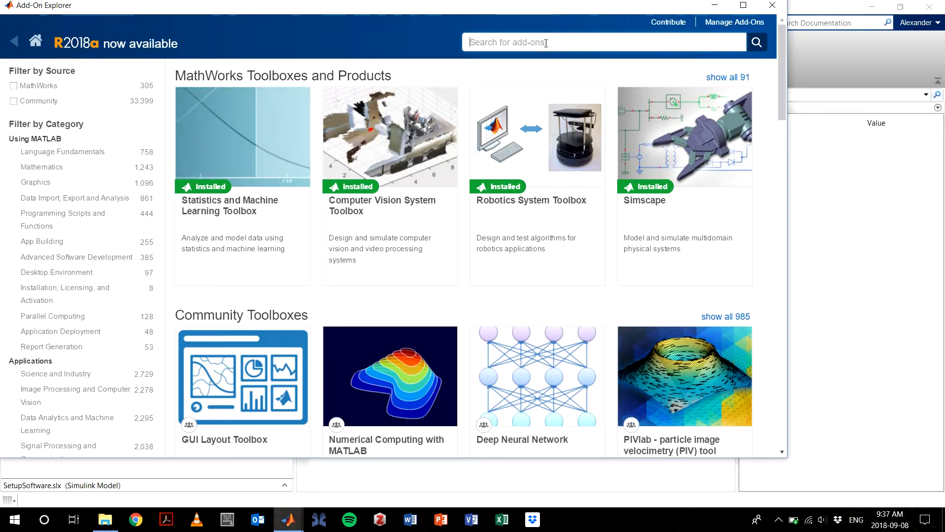
text(Raspberry Pi)
key(Return)
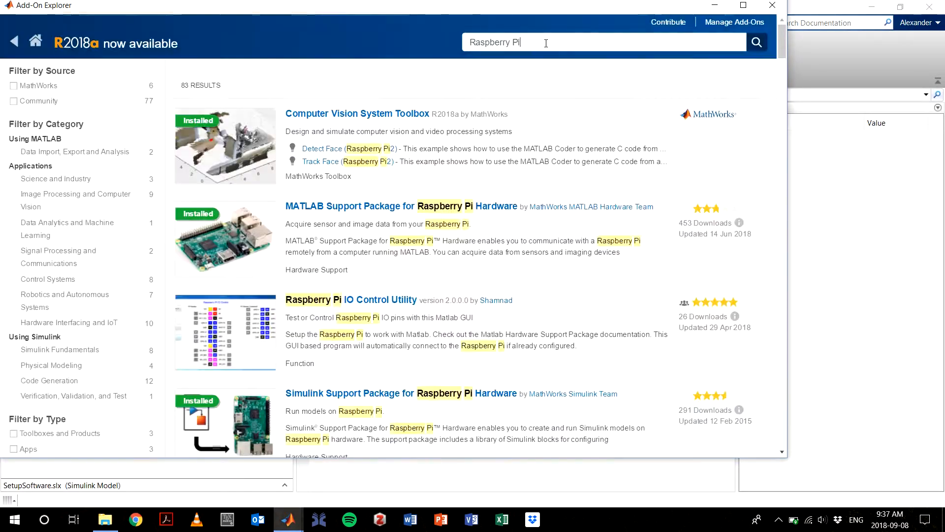
scroll(326, 195, down, 4)
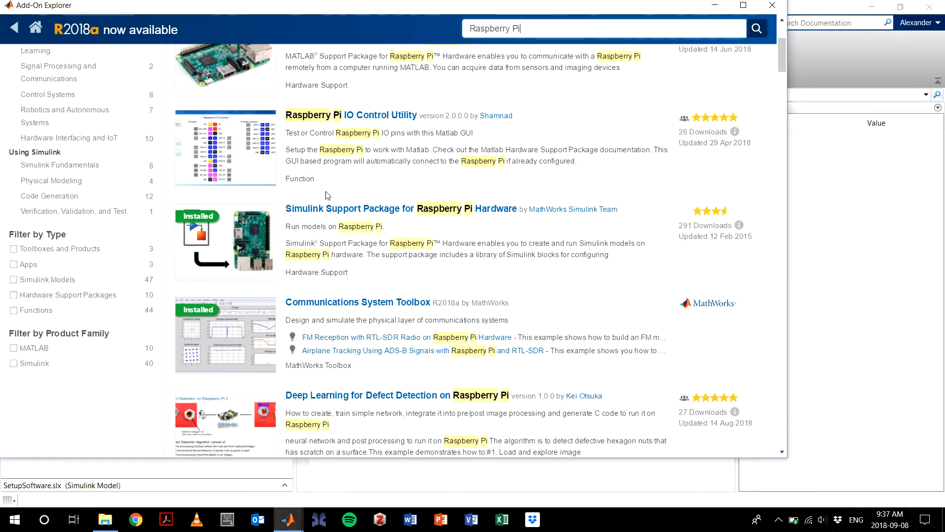
click(480, 217)
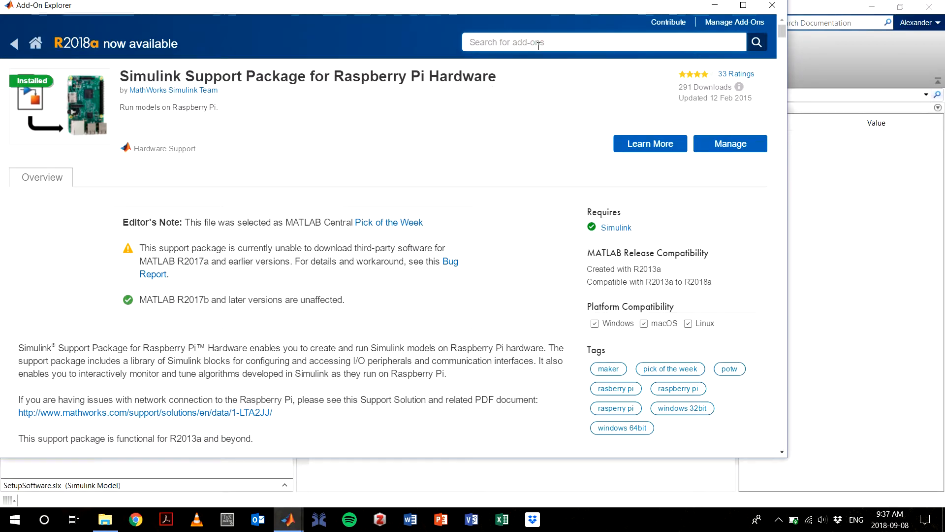
Search the add-ons for ARM Cortex-A, view the Embedded Coder Support Package for ARM Cortex-A Processors, and close the Add-On Explorer
text(ARM Cortex-)
key(Return)
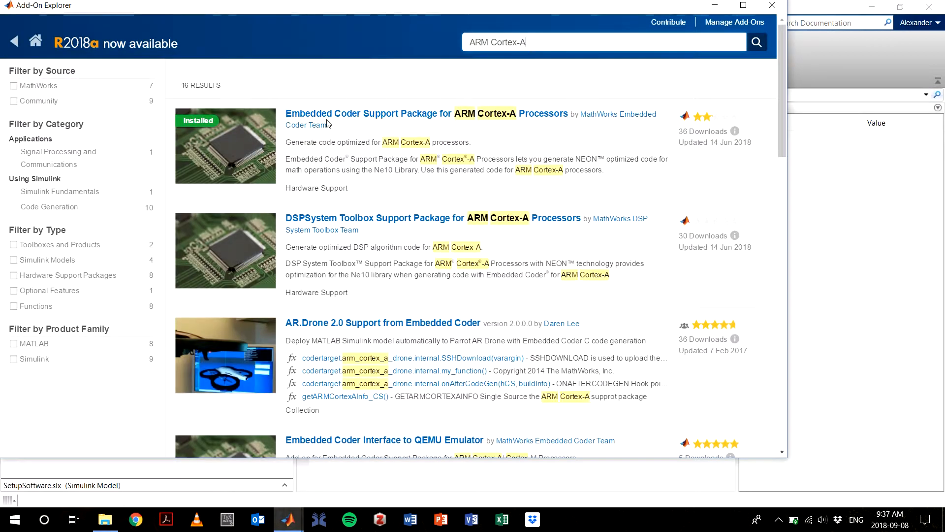
click(547, 117)
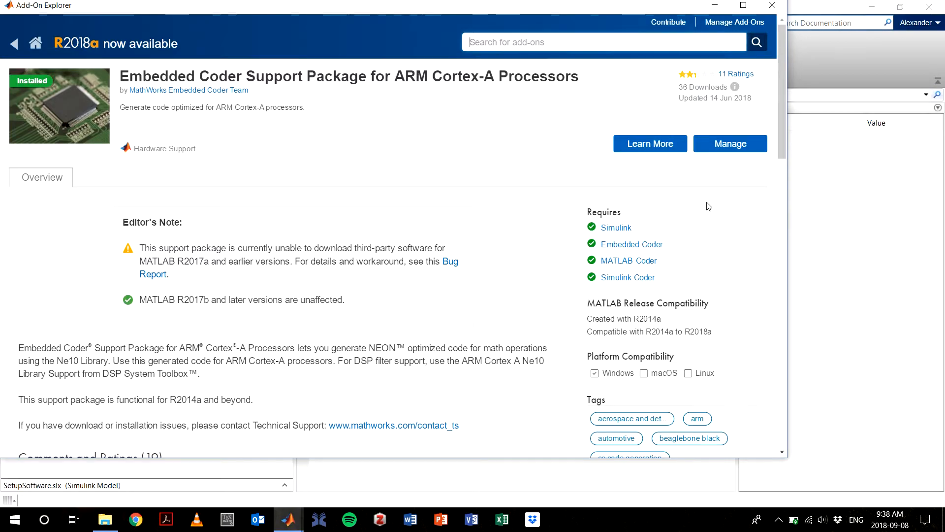
click(772, 6)
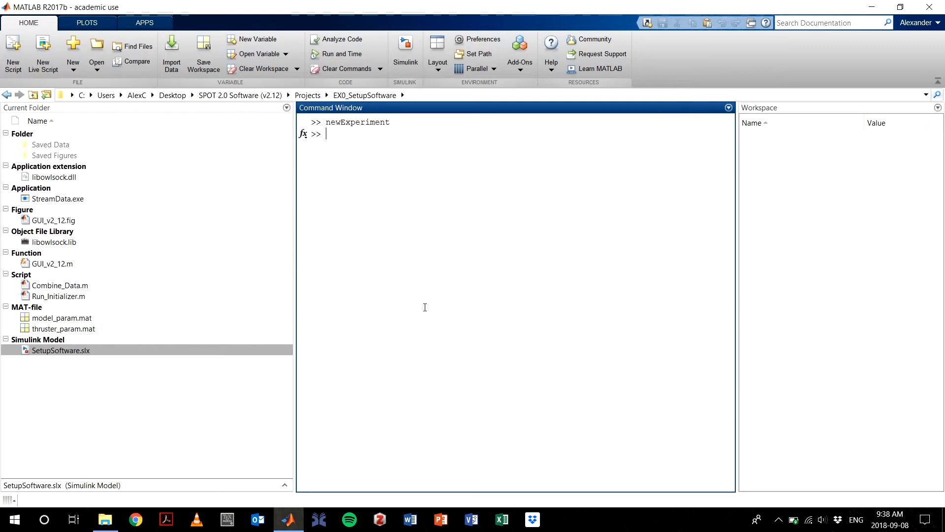
Run the experiment's Run_Initializer.m script and open the SetupSoftware.slx diagram from the SPOT 2.0 GUI
click(193, 388)
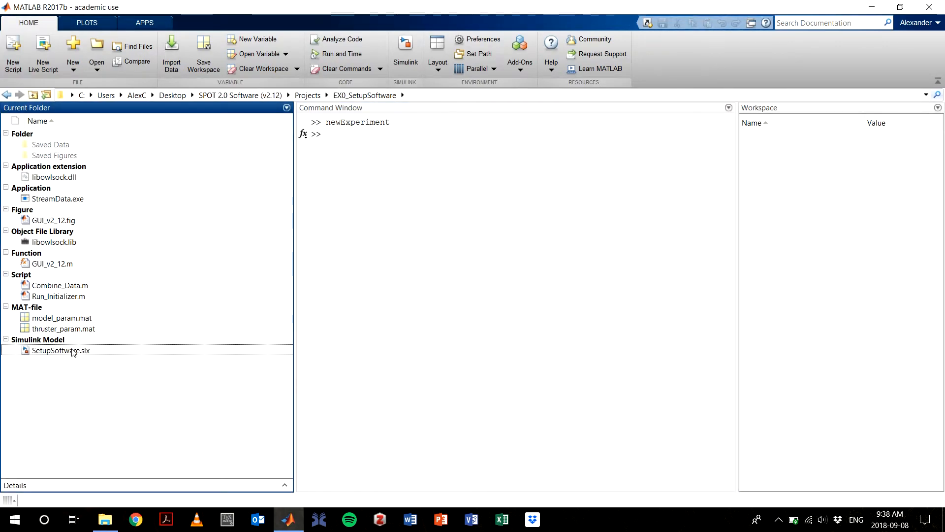
click(60, 352)
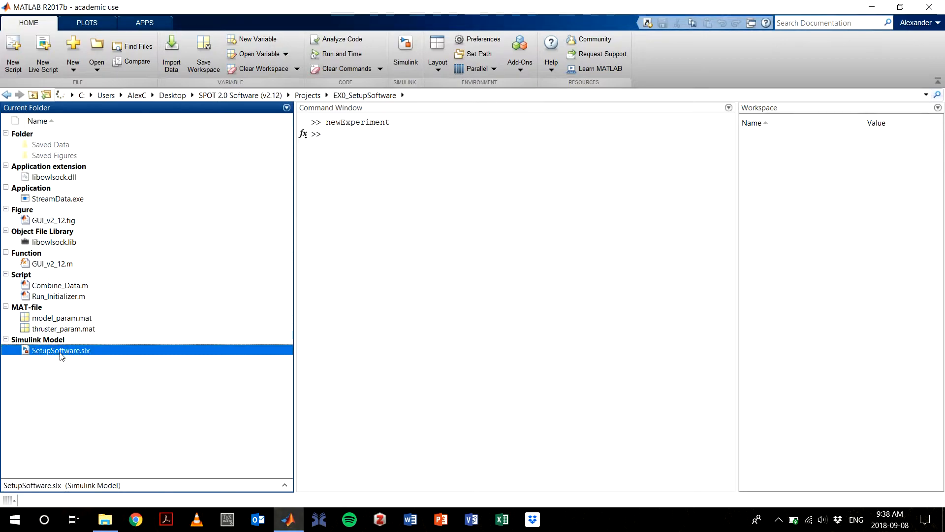
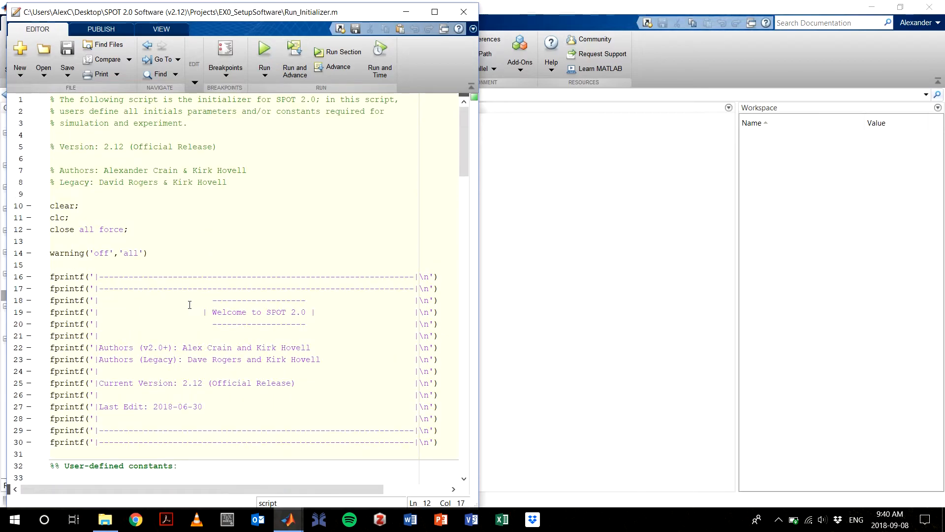
click(258, 53)
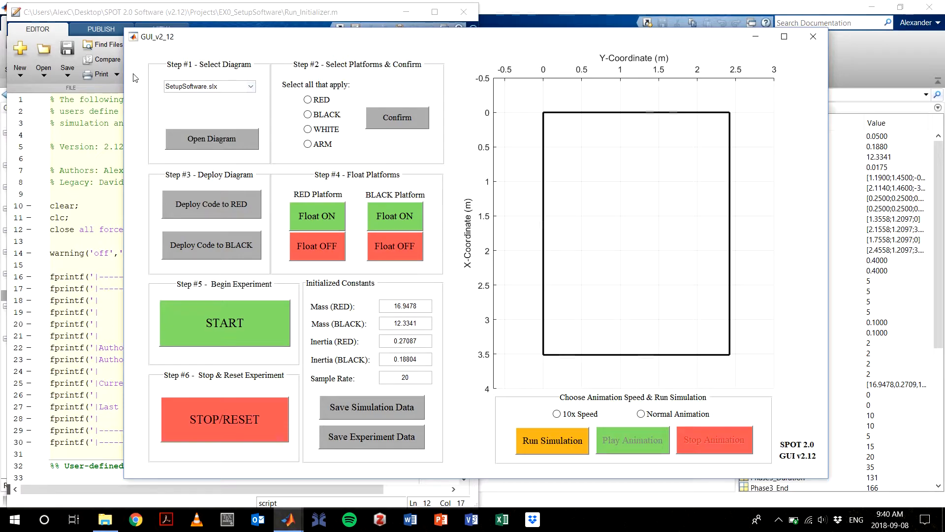
click(196, 140)
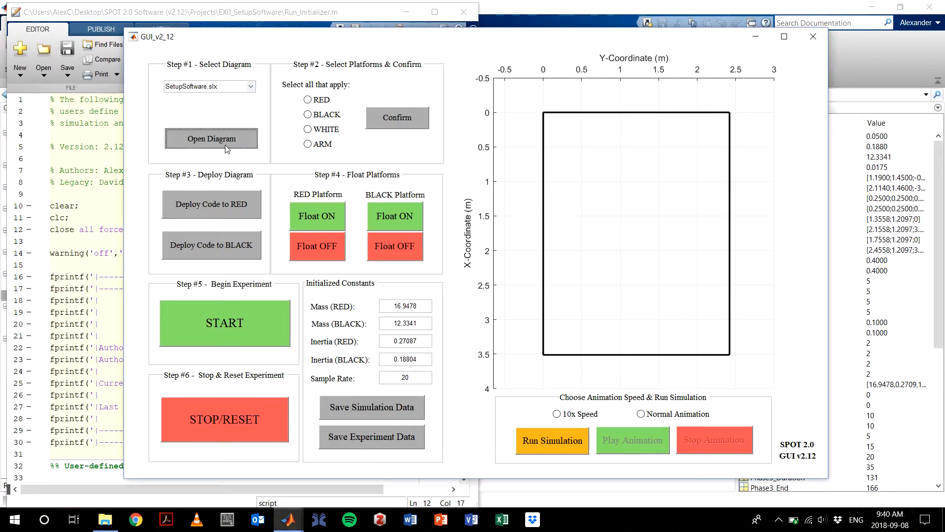
Return to the GUI, select the RED and BLACK platforms, and confirm the selection
click(864, 7)
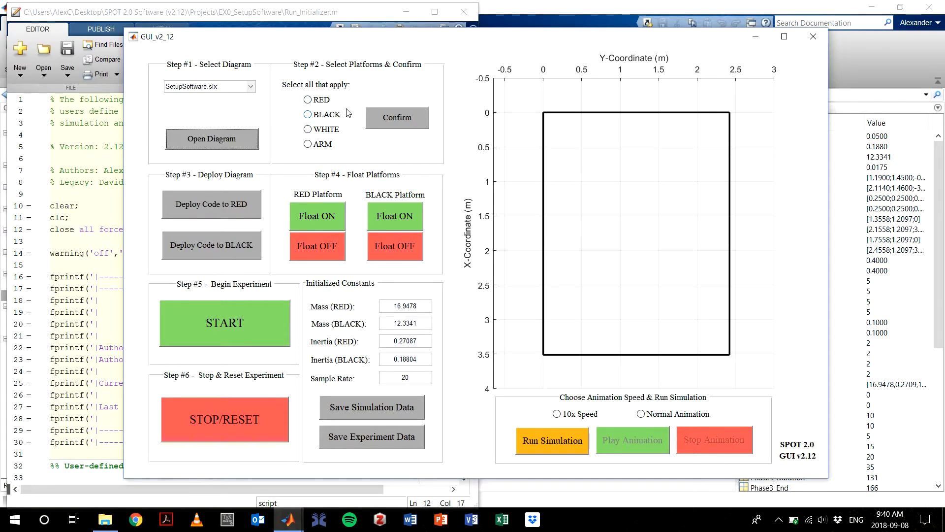
click(317, 100)
click(326, 114)
click(405, 113)
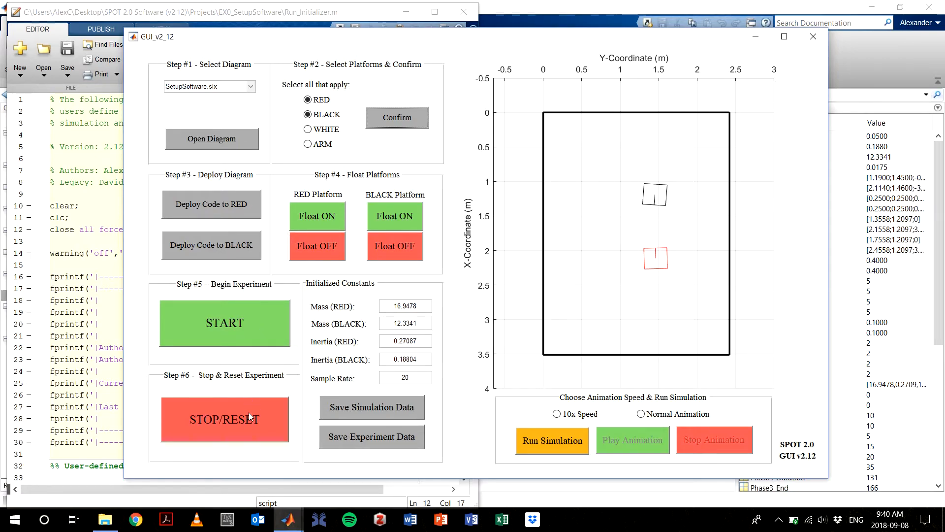
Run the simulation and check the SetupSoftware diagram before returning to the GUI
click(565, 440)
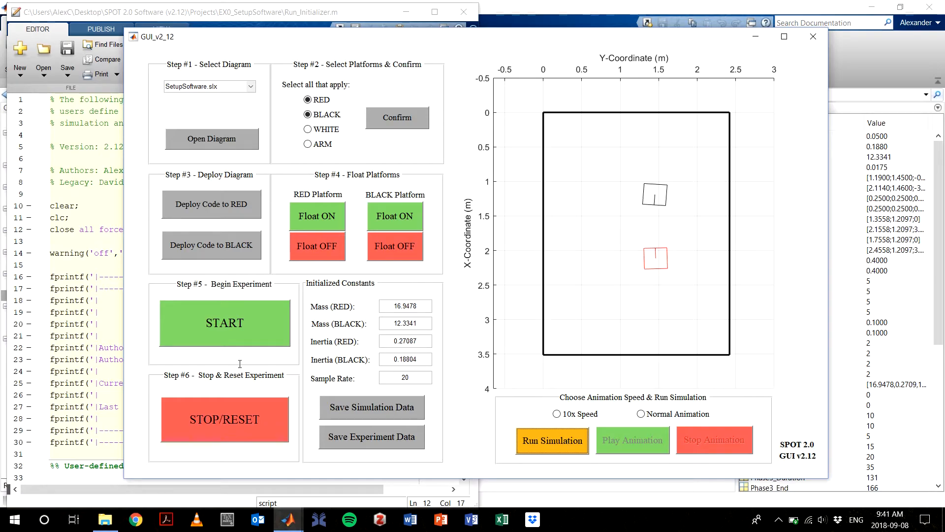
click(291, 522)
click(303, 483)
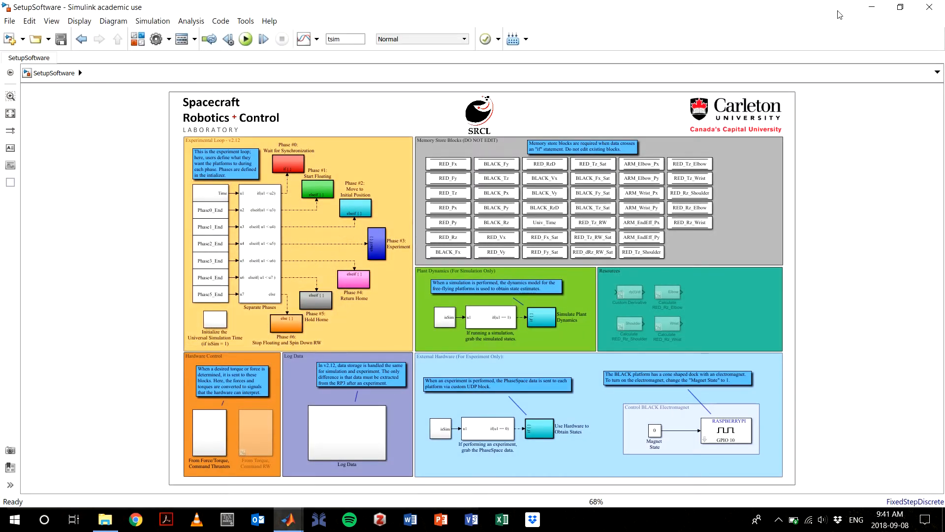
click(871, 7)
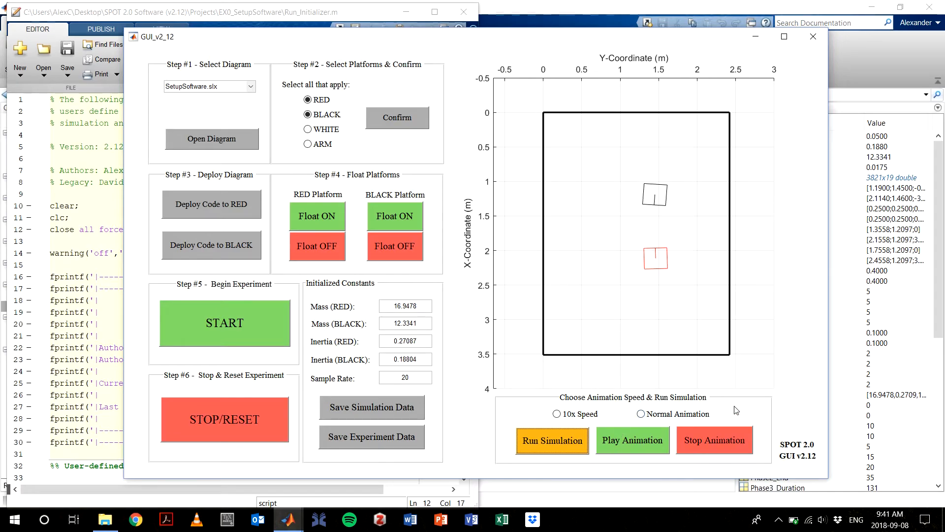
Play the simulation animation at 10x speed, dismissing the error dialog
click(616, 442)
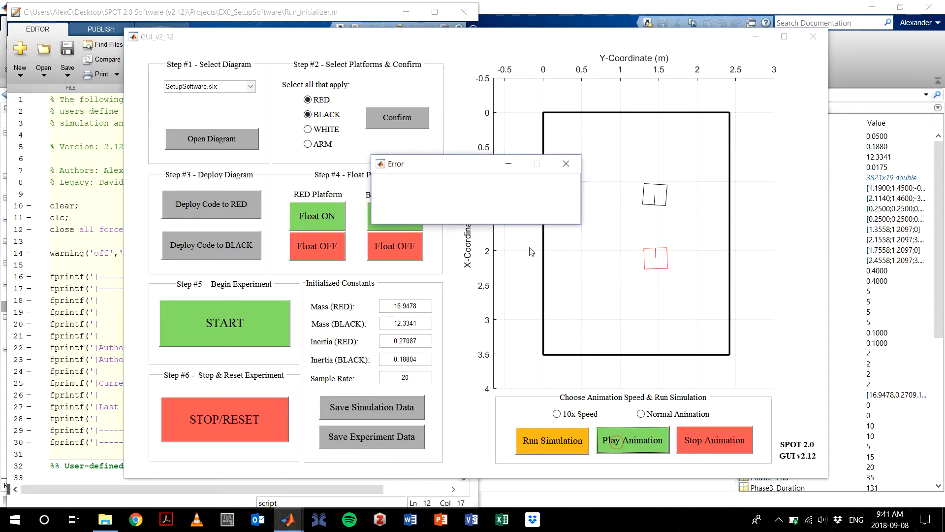
click(474, 212)
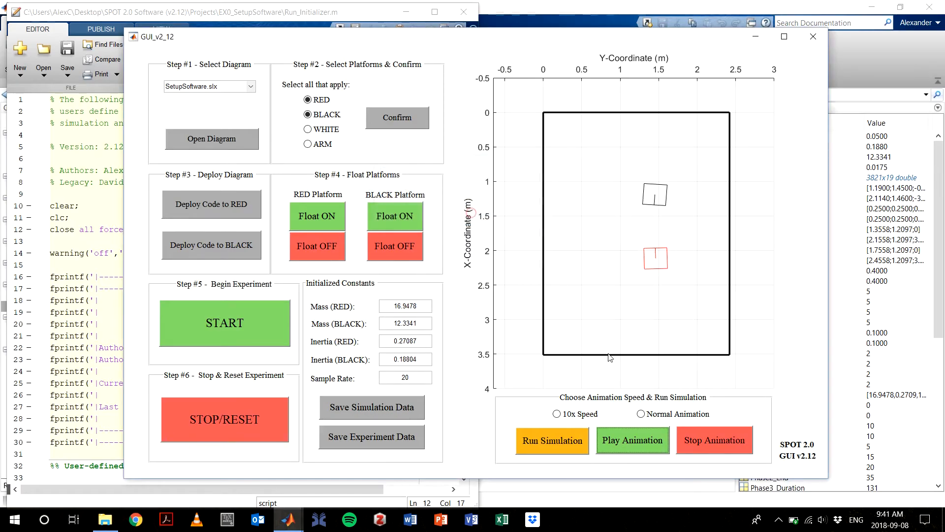
click(571, 416)
click(621, 442)
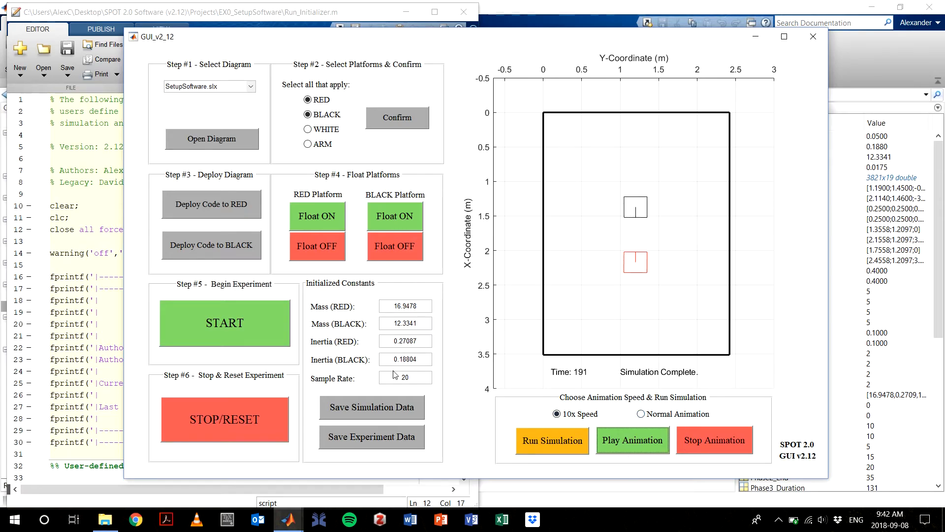
Save the simulation data and go into the SimulationData_2018_9_8_8_42 folder inside the experiment's Saved Data folder
click(381, 415)
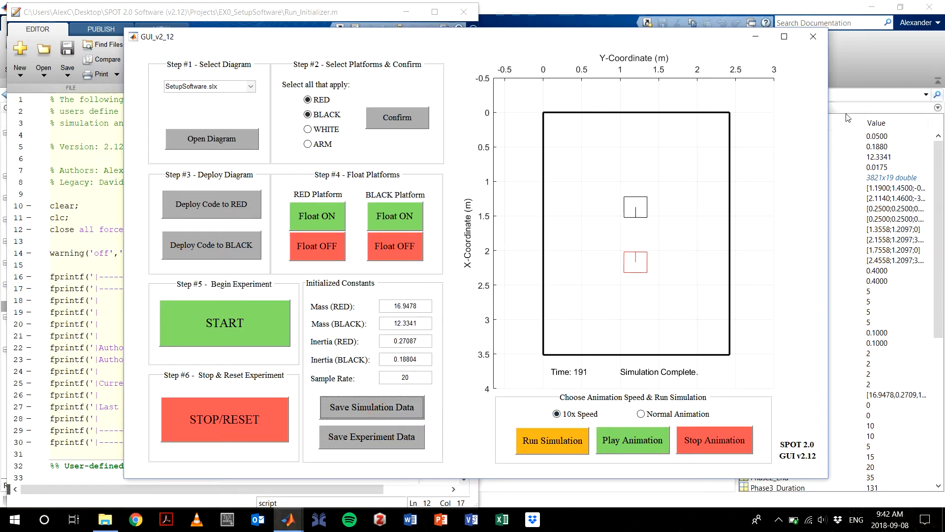
click(755, 36)
click(401, 14)
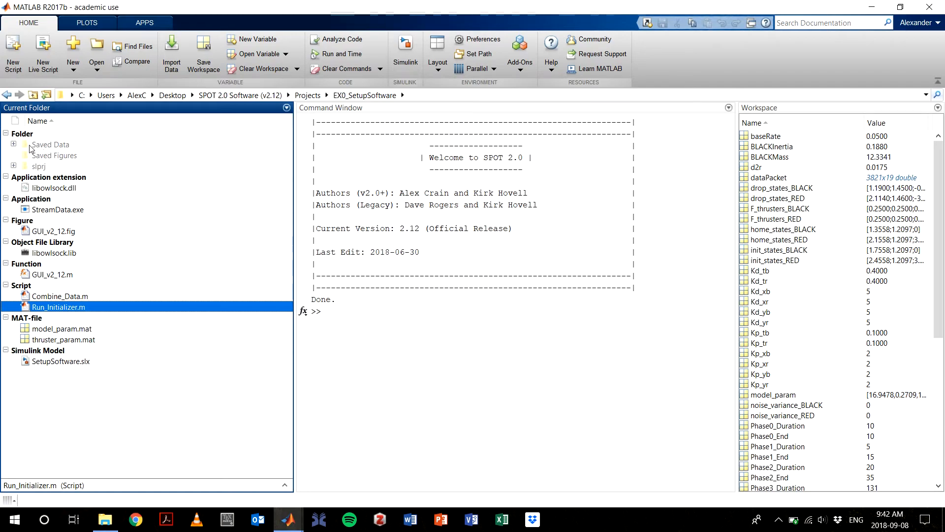
click(71, 146)
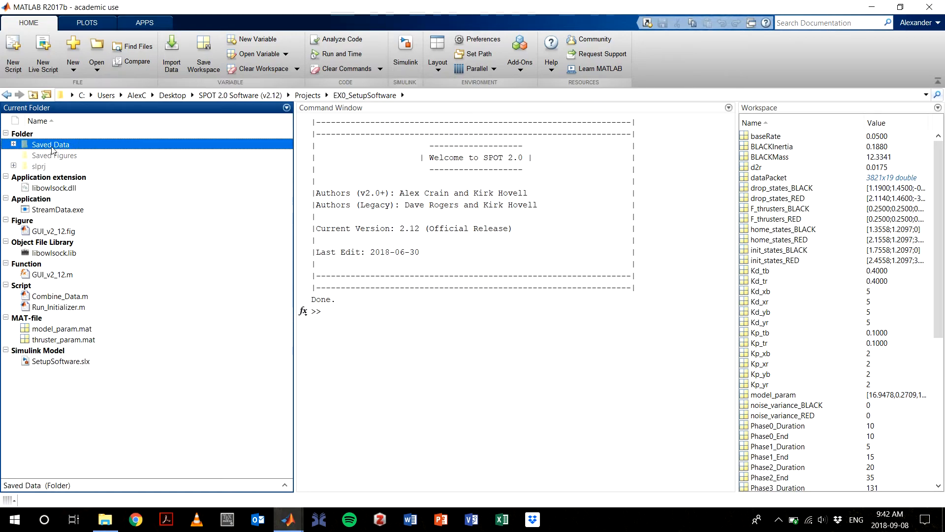
double_click(57, 148)
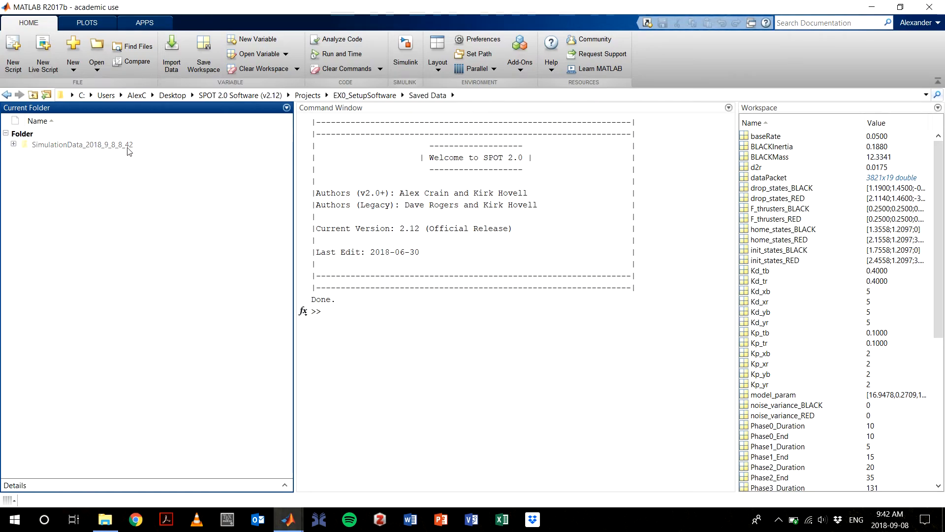
double_click(73, 147)
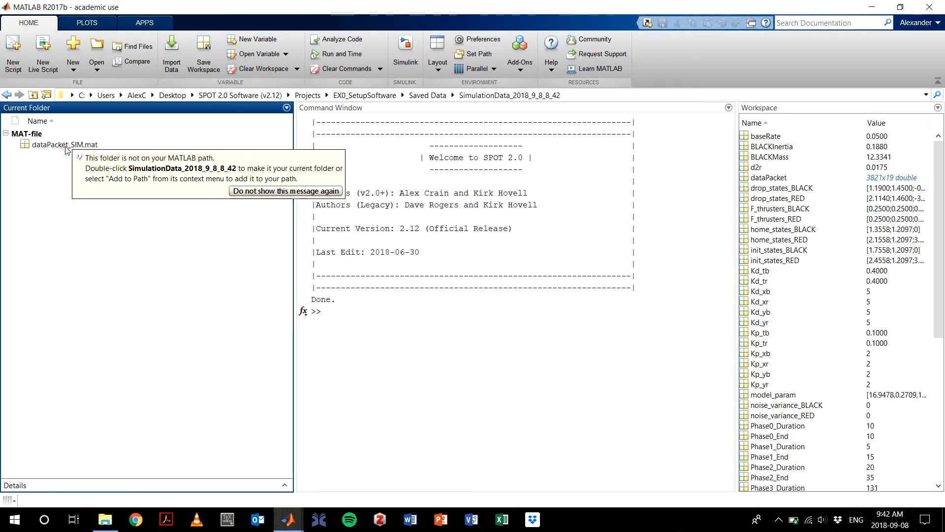
Clear the workspace and Command Window, load dataPacket_SIM.mat, and open the dataPacket variable for viewing
click(393, 324)
text(clear)
key(Return)
text(clc)
key(Return)
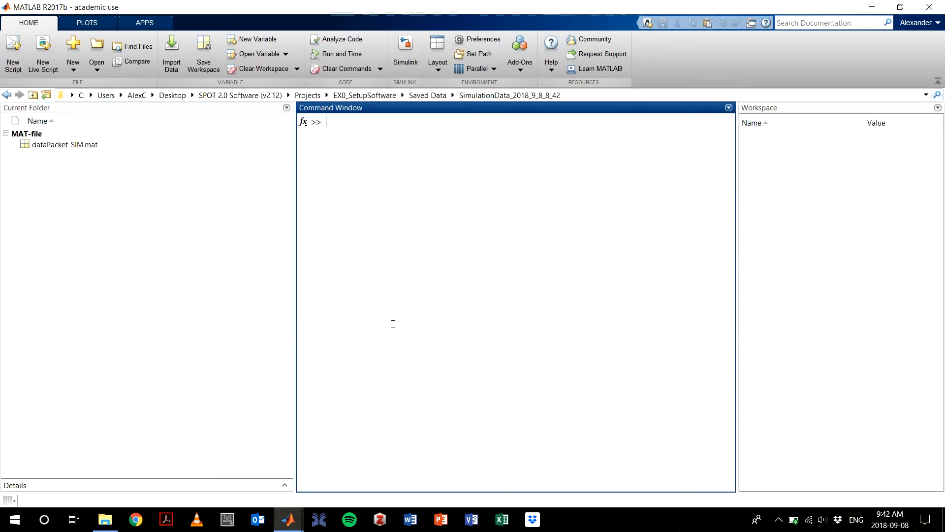
double_click(92, 144)
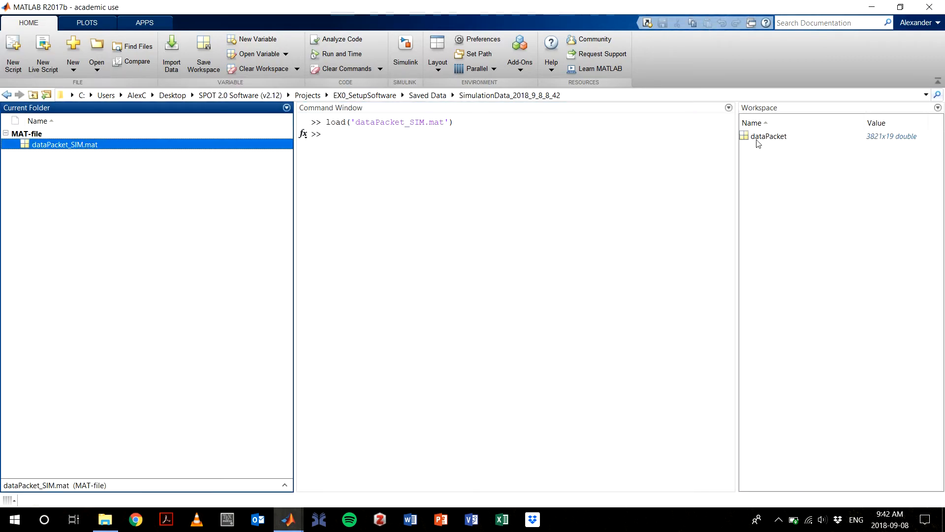
double_click(781, 137)
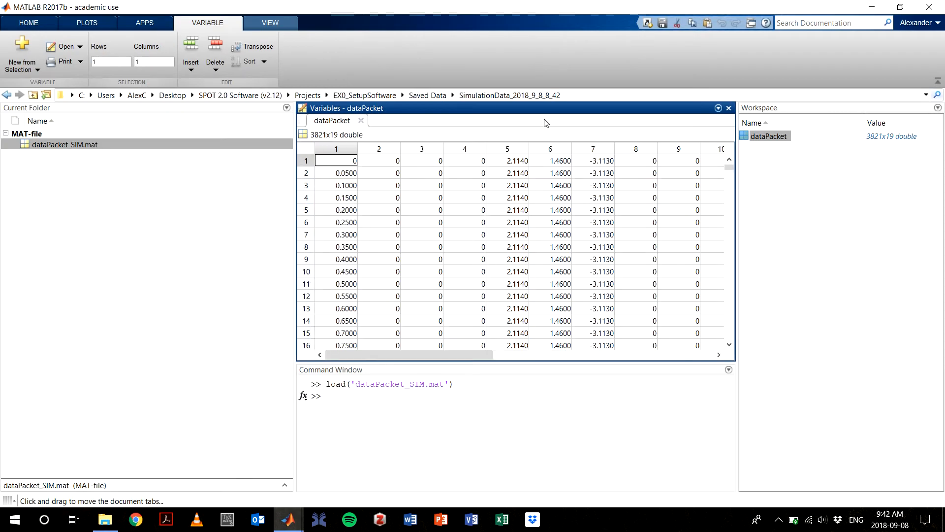
Examine columns 1 to 7 of dataPacket one by one and look over the further columns
click(328, 153)
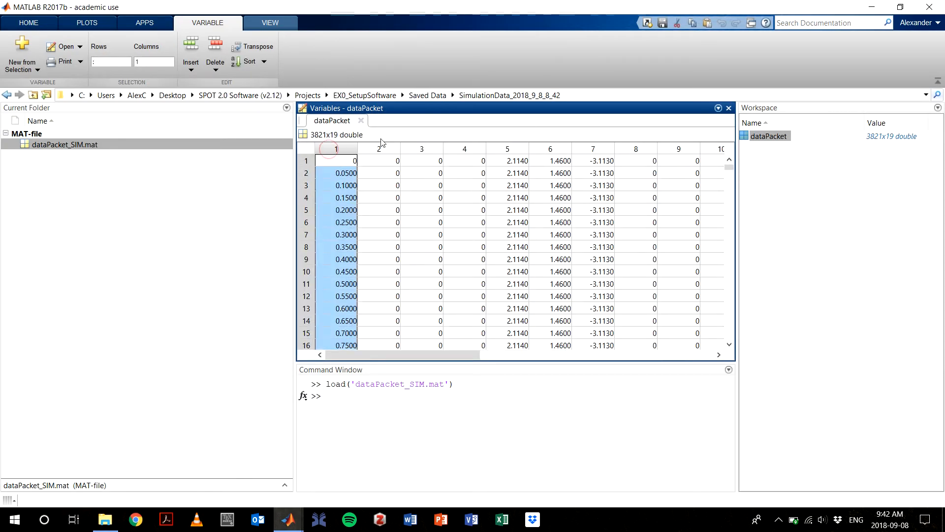
click(392, 149)
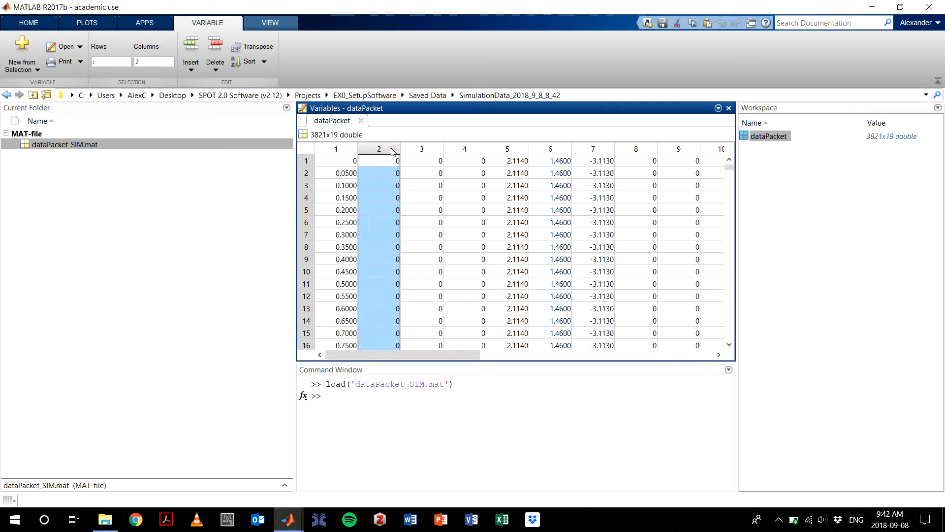
click(424, 148)
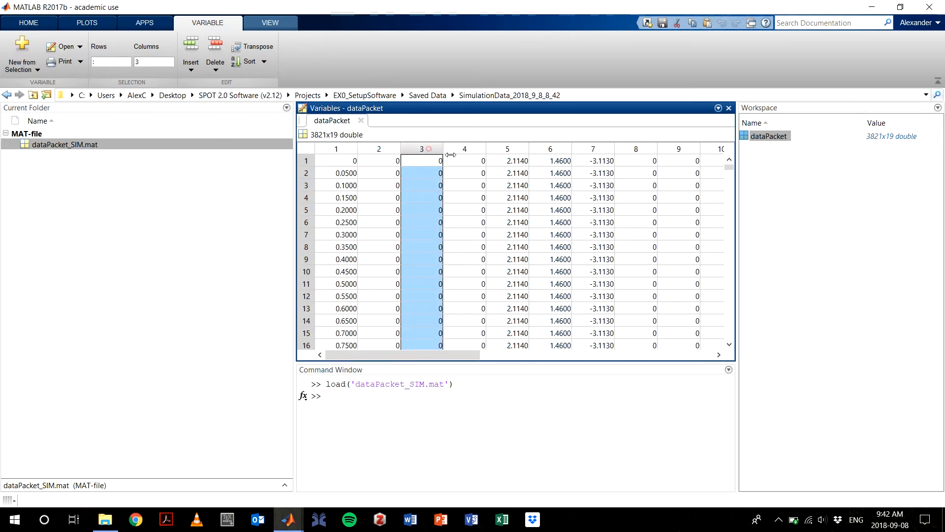
click(466, 149)
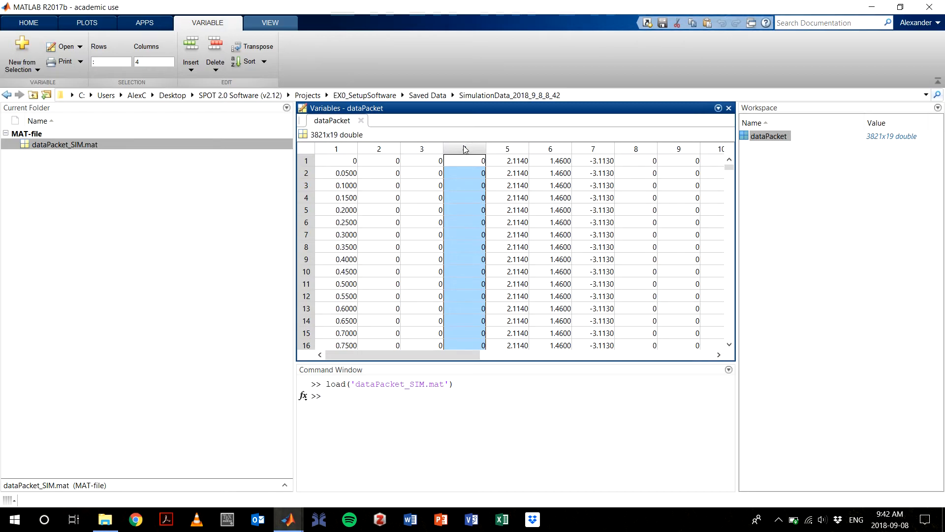
click(513, 149)
click(555, 149)
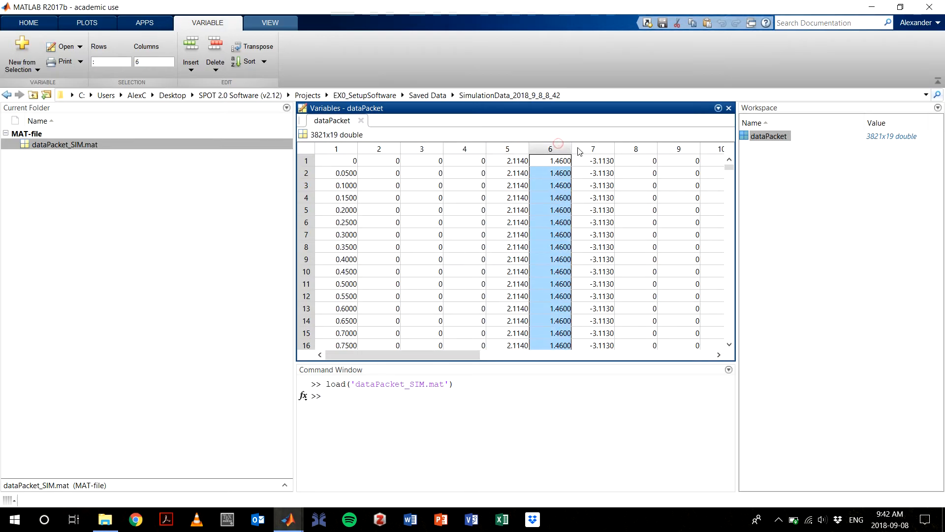
click(593, 150)
drag(468, 355, 561, 363)
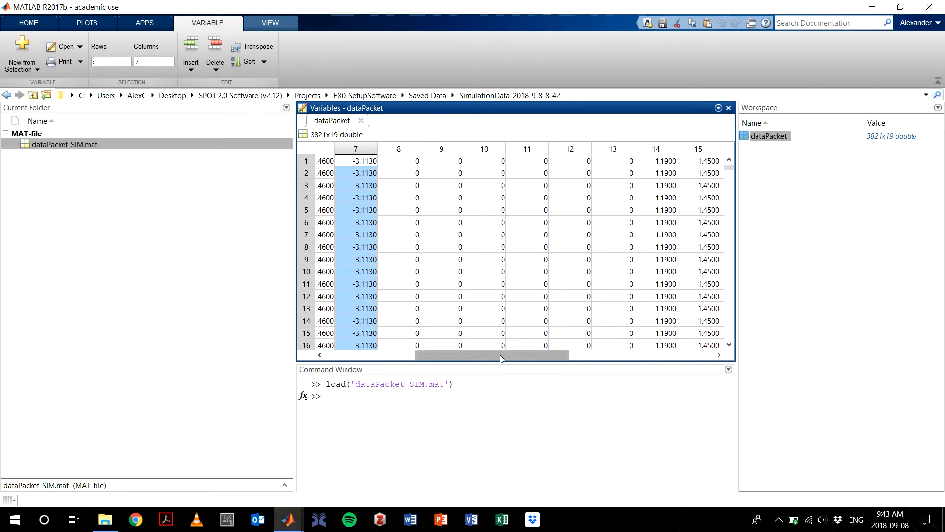
drag(500, 355, 411, 355)
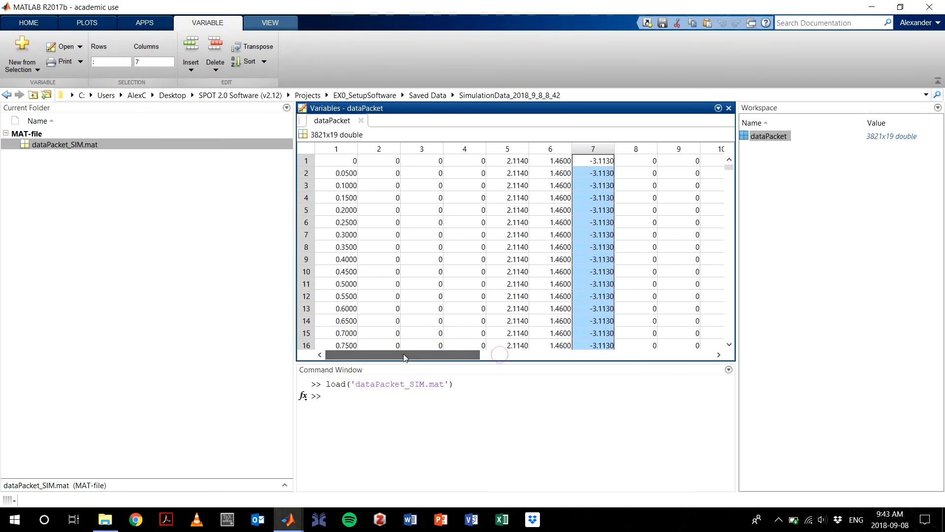
click(336, 149)
click(379, 148)
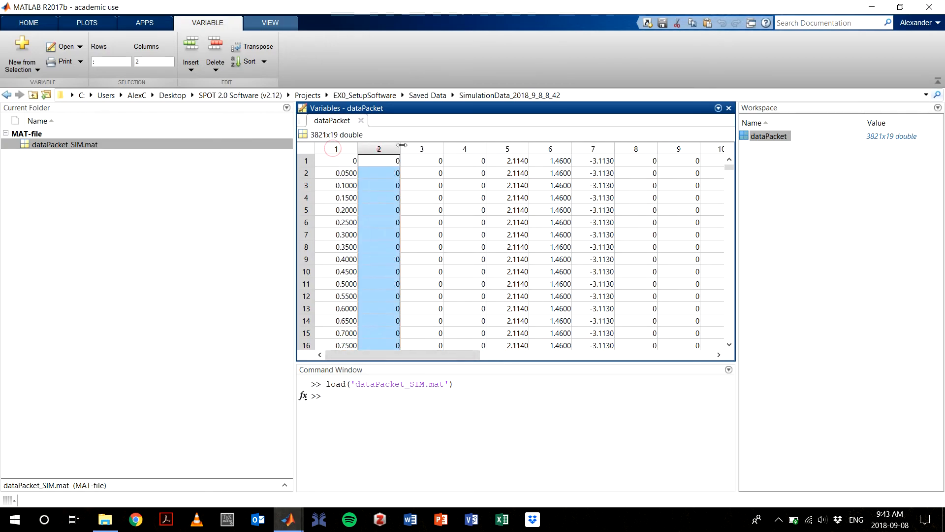
click(430, 147)
click(476, 147)
click(515, 145)
click(564, 149)
click(596, 148)
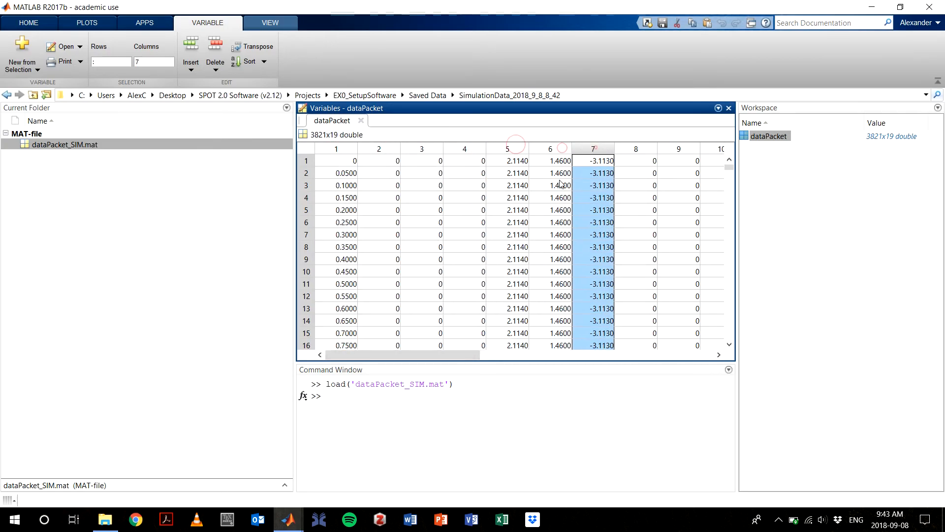
Plot column 5 of dataPacket as a line plot, view the curve, and close the figure
click(427, 418)
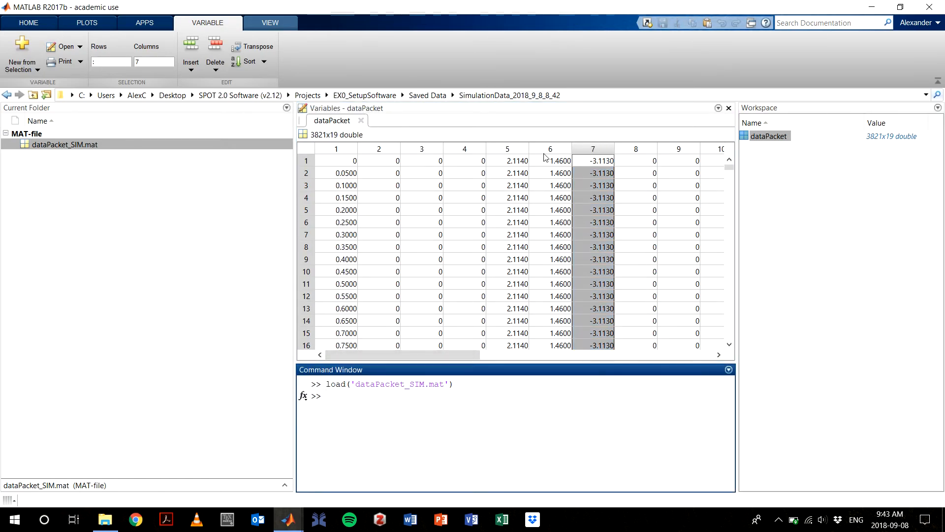
click(507, 149)
click(101, 23)
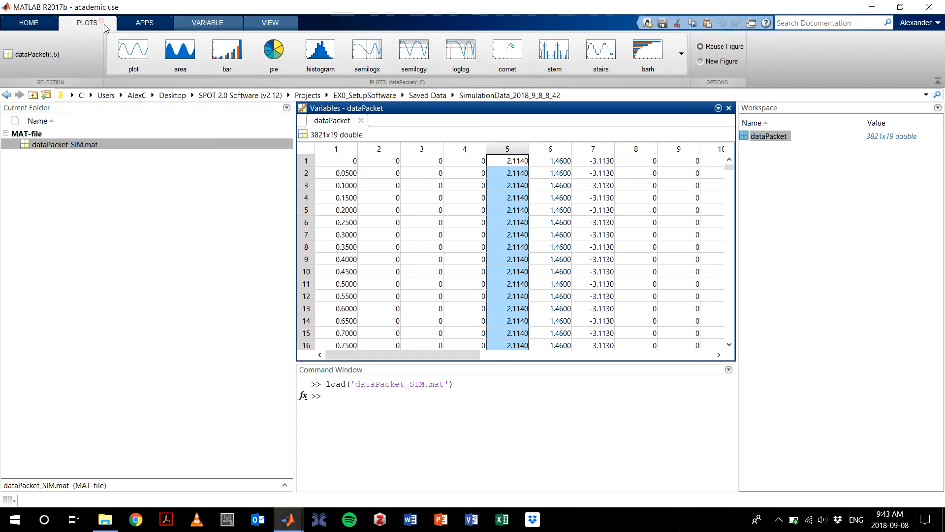
click(133, 50)
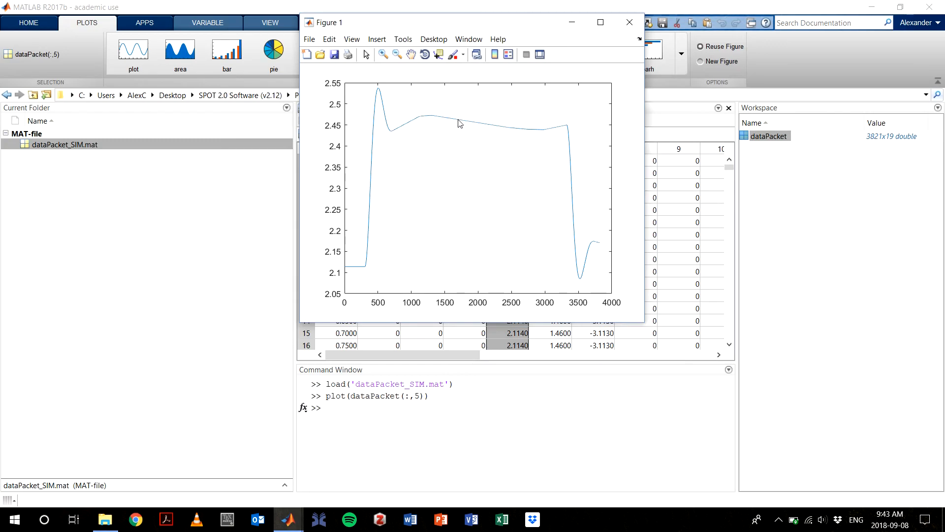
click(630, 22)
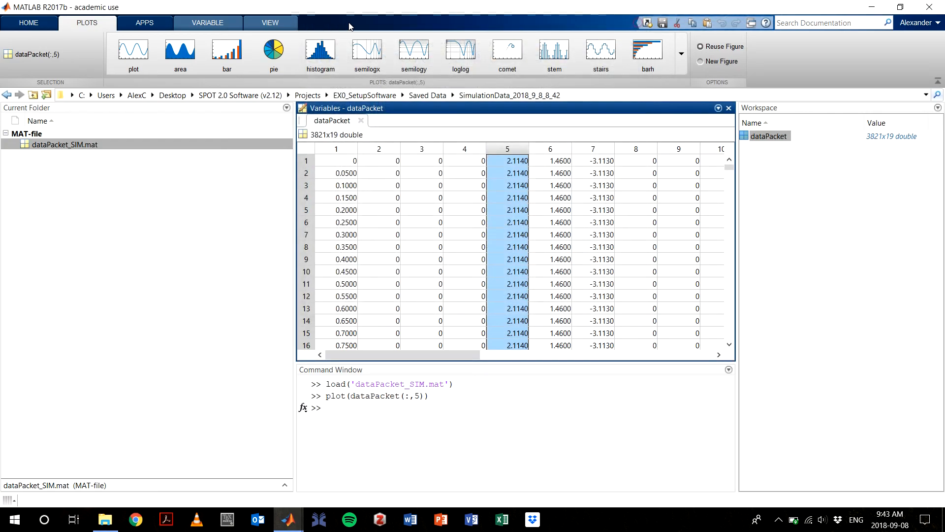
Close the dataPacket variable view and clear the workspace and the Command Window
click(729, 108)
text(clear)
key(Return)
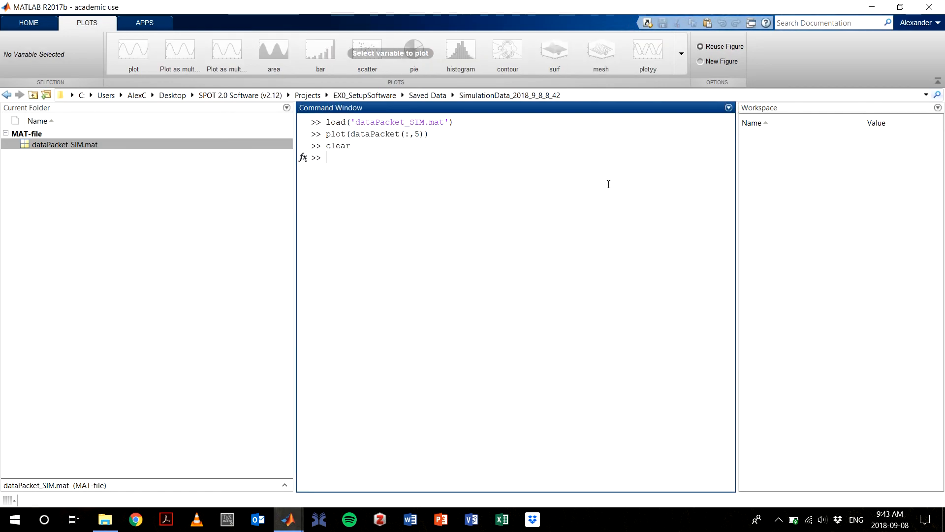
text(clc)
key(Return)
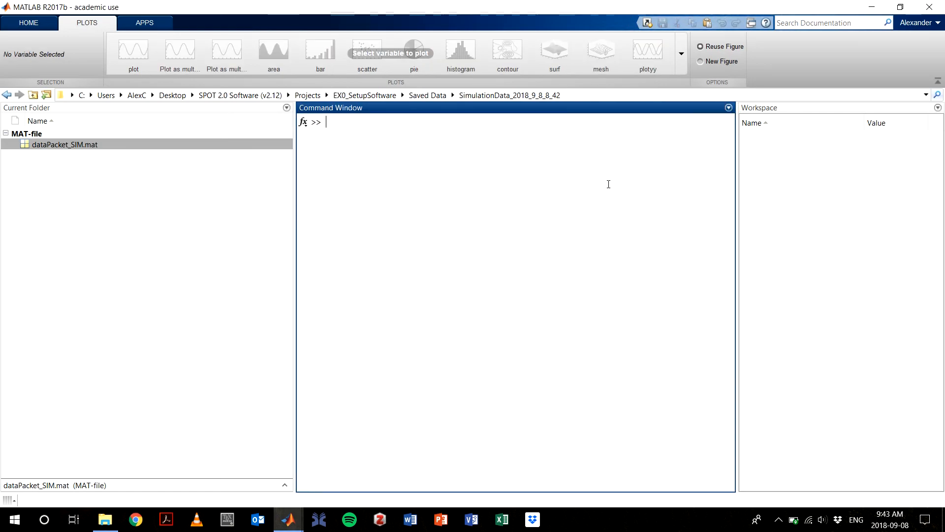
Go back up to the SPOT 2.0 Software (v2.12) folder and select its Low-Level Files folder
click(364, 95)
click(258, 97)
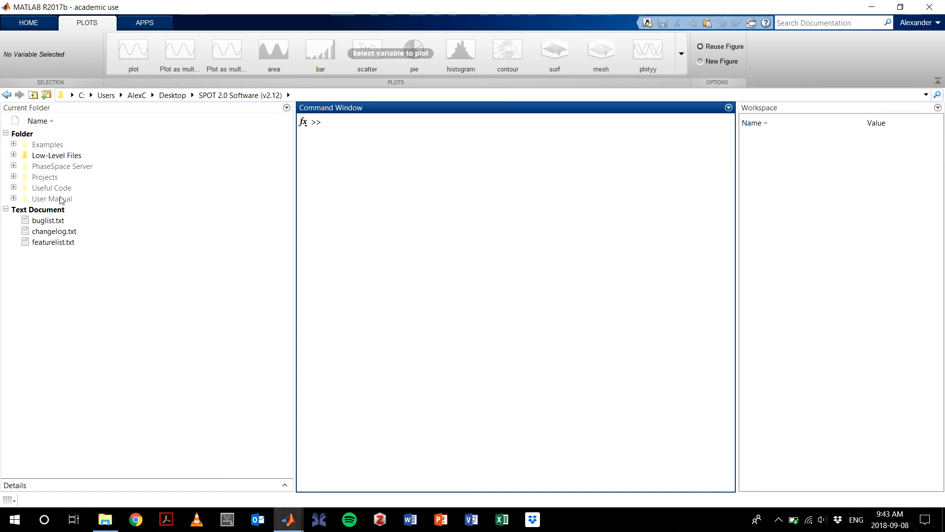
mouse_move(62, 199)
click(68, 167)
click(76, 157)
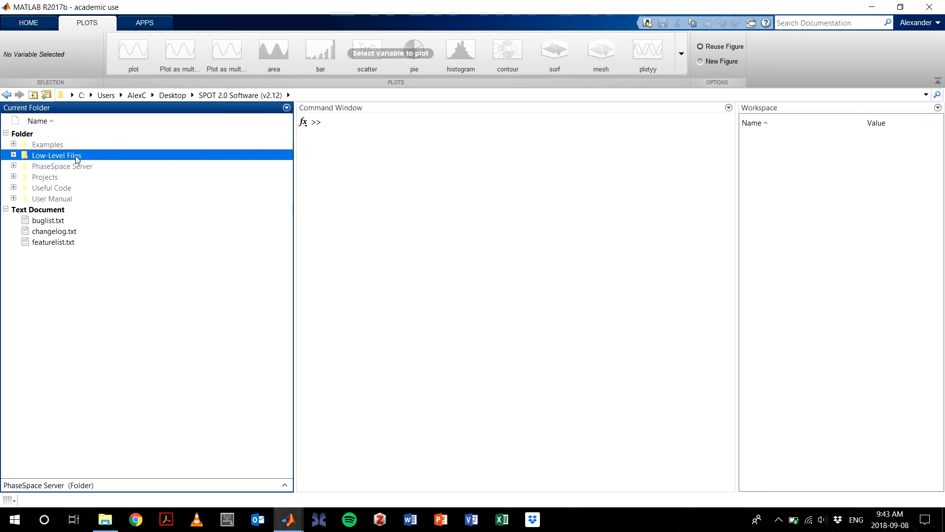
mouse_move(288, 520)
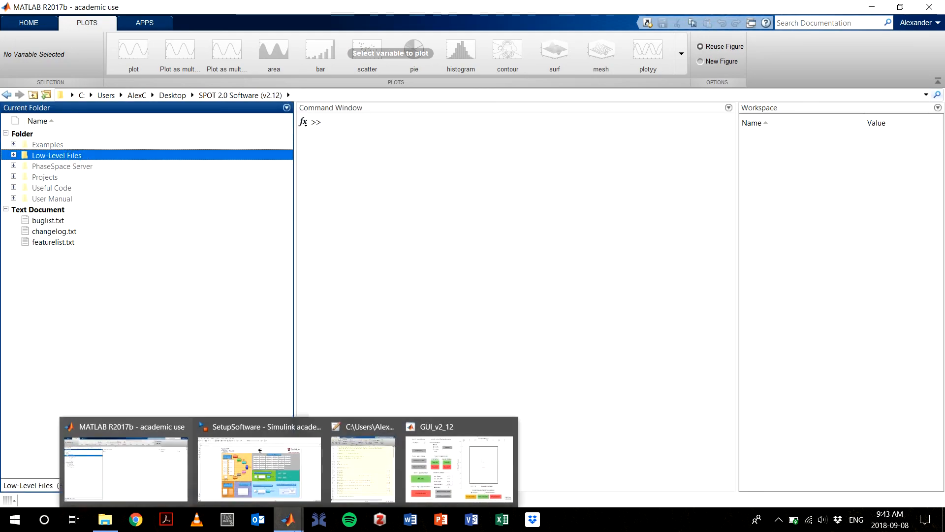